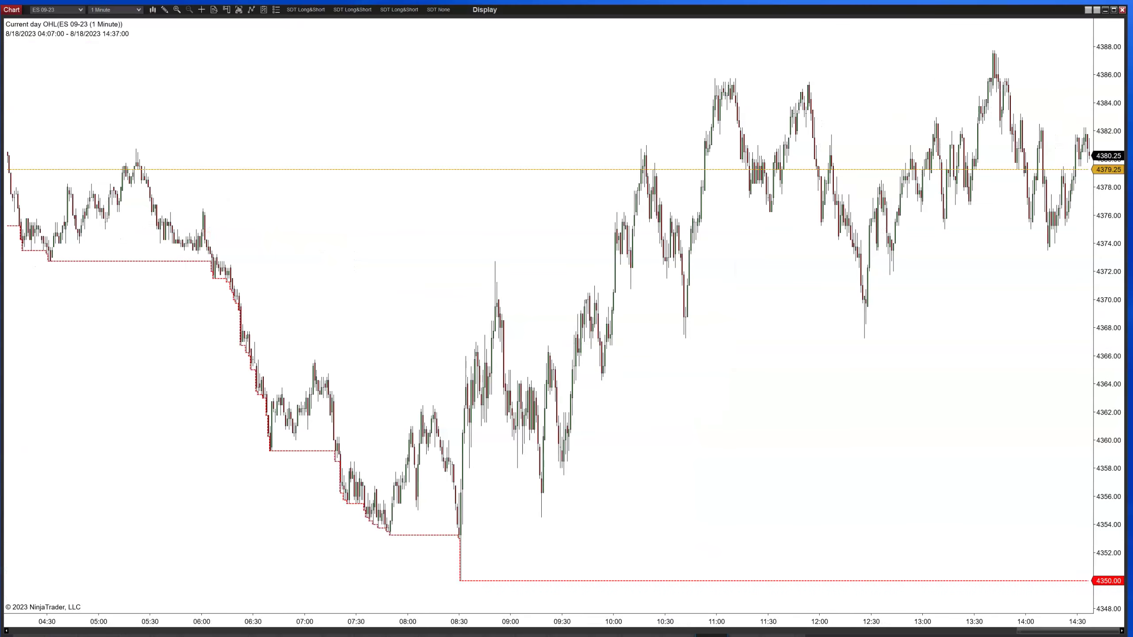
Examine the 1-minute ES 09-23 footprint bars around the 08:31 low, comparing them with earlier bars back to 07:09.
{"action": "left_click_drag", "start_coordinate": [320, 632], "coordinate": [392, 618]}
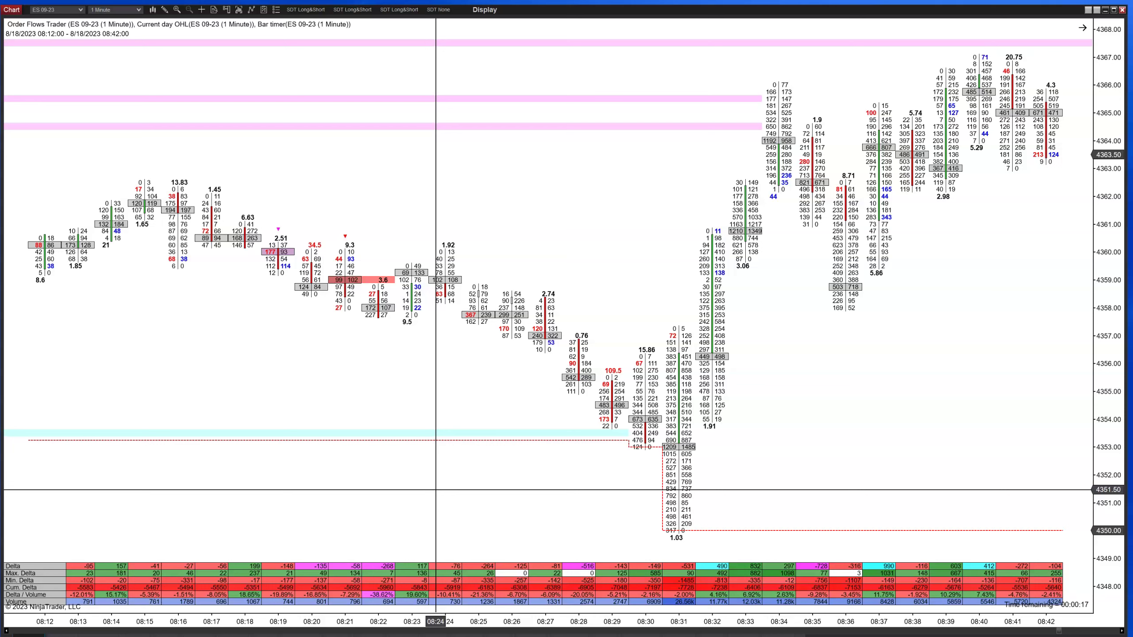
{"action": "left_click", "coordinate": [681, 498]}
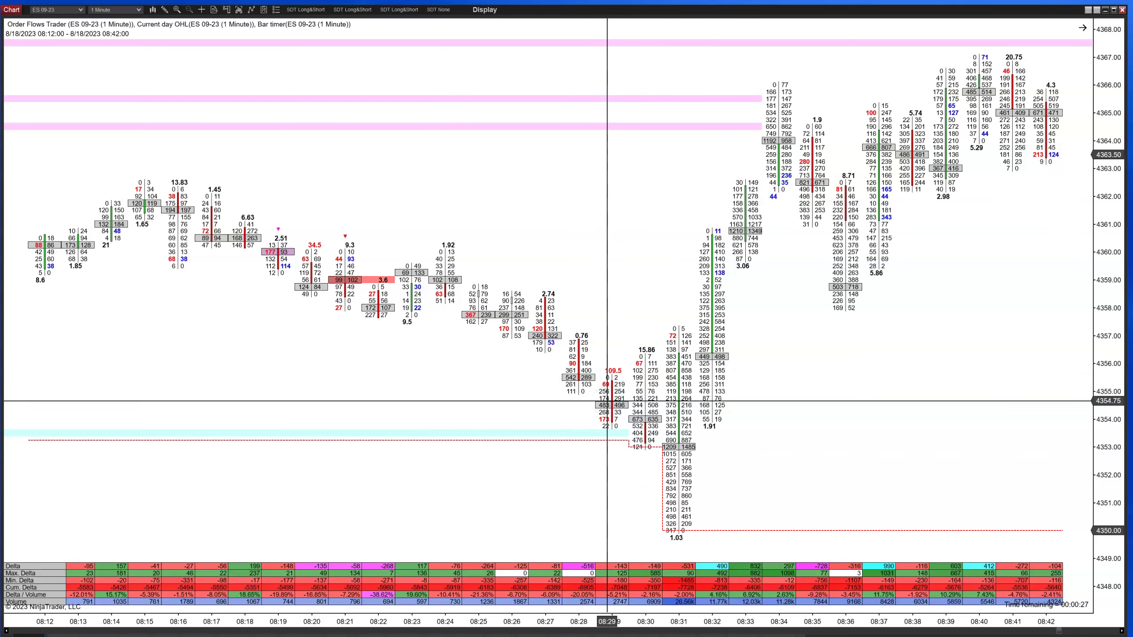
{"action": "left_click", "coordinate": [674, 427]}
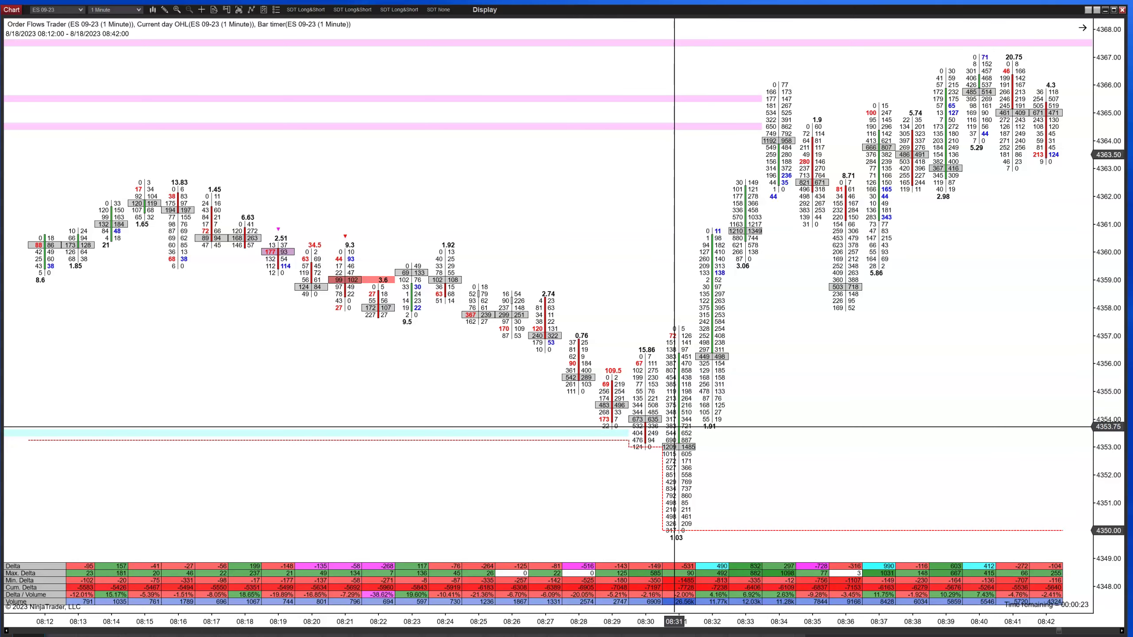
{"action": "left_click", "coordinate": [632, 410]}
{"action": "left_click", "coordinate": [401, 374]}
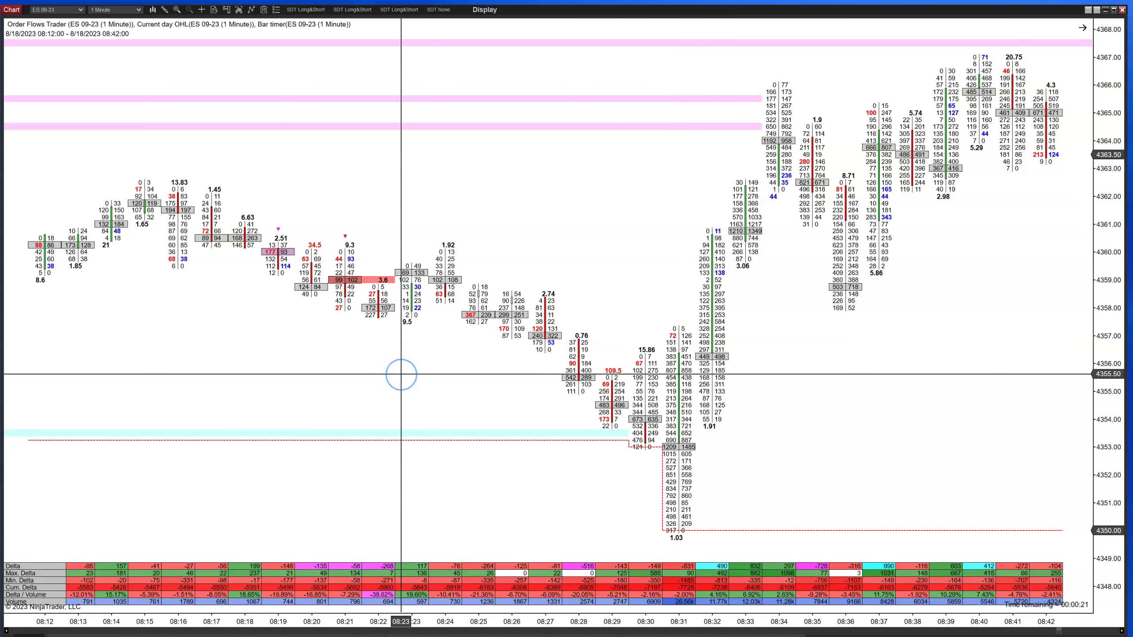
{"action": "scroll", "coordinate": [402, 375], "scroll_direction": "up", "scroll_amount": 15}
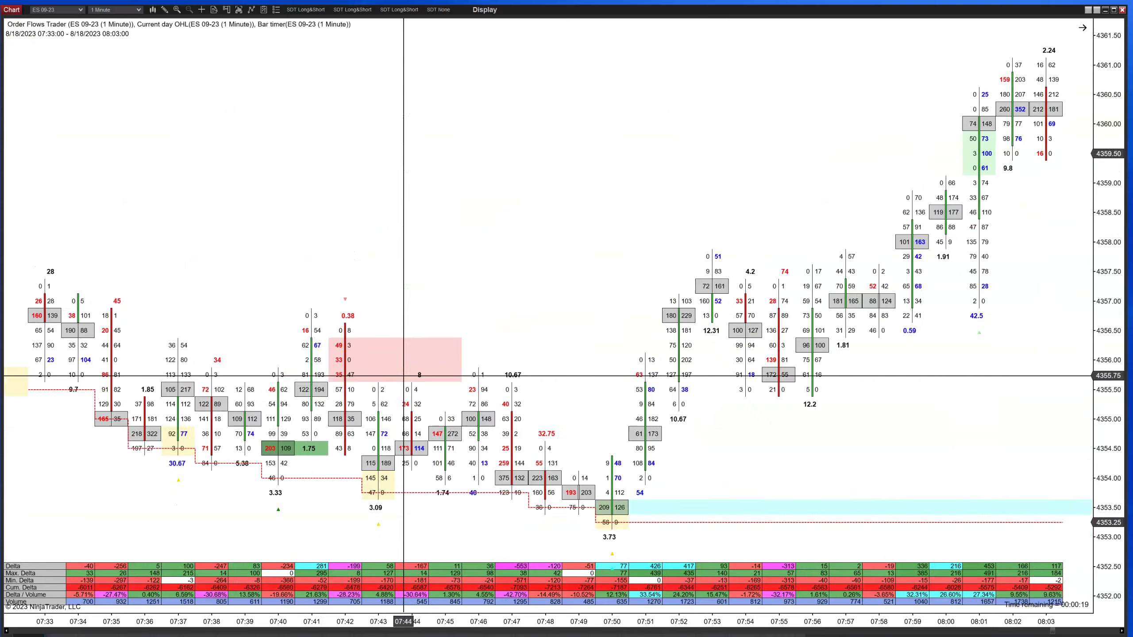
{"action": "left_click", "coordinate": [962, 516]}
{"action": "scroll", "coordinate": [961, 515], "scroll_direction": "down", "scroll_amount": 4}
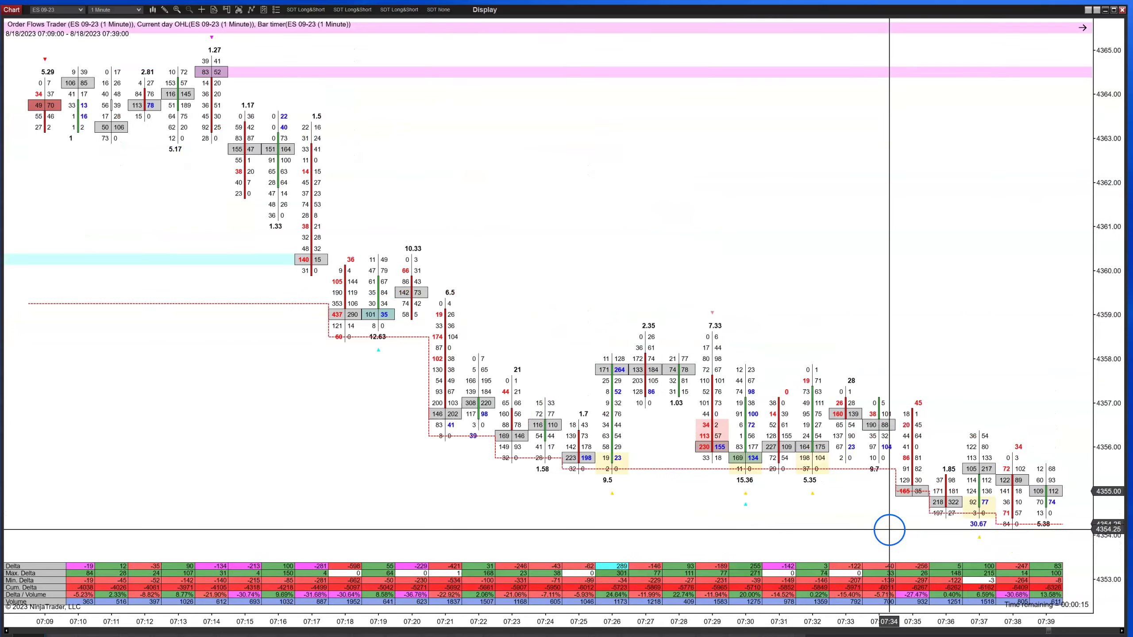
{"action": "scroll", "coordinate": [889, 530], "scroll_direction": "down", "scroll_amount": 3}
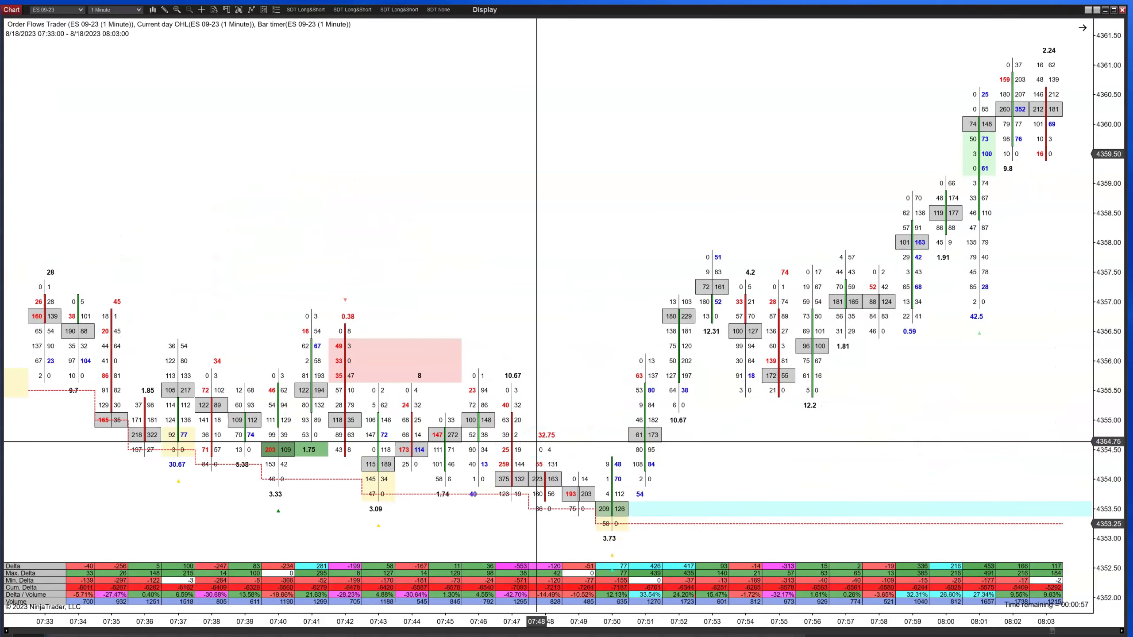
{"action": "scroll", "coordinate": [536, 442], "scroll_direction": "down", "scroll_amount": 9}
{"action": "scroll", "coordinate": [536, 441], "scroll_direction": "down", "scroll_amount": 4}
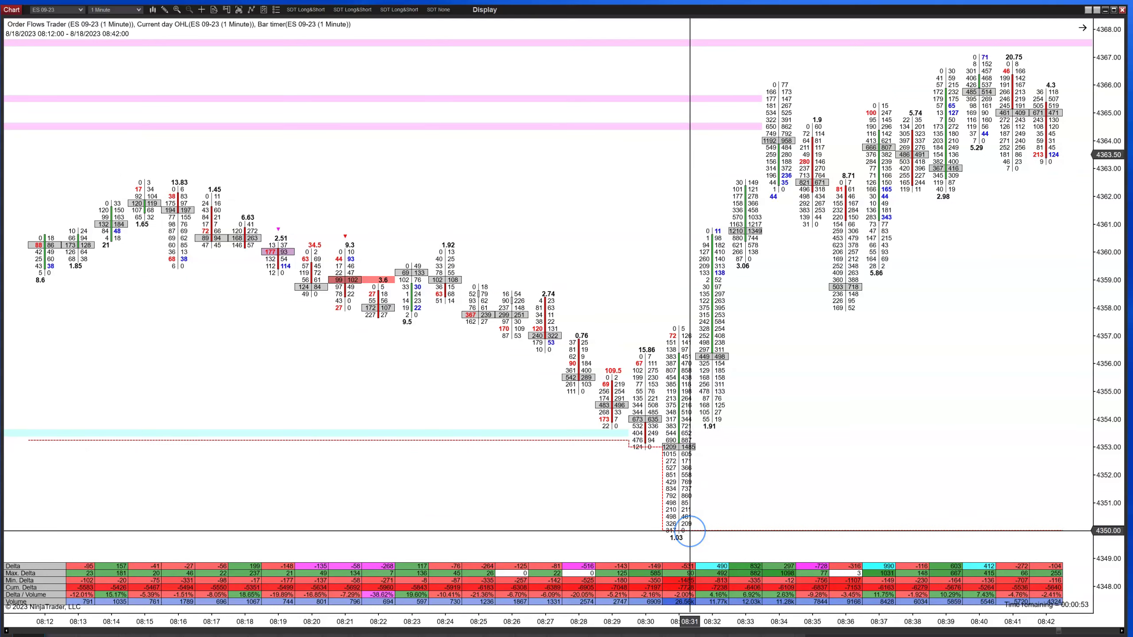
Inspect the 08:31 footprint bar's prints and compare the delta rows beneath the 08:31 and 08:32 bars.
{"action": "left_click", "coordinate": [685, 330]}
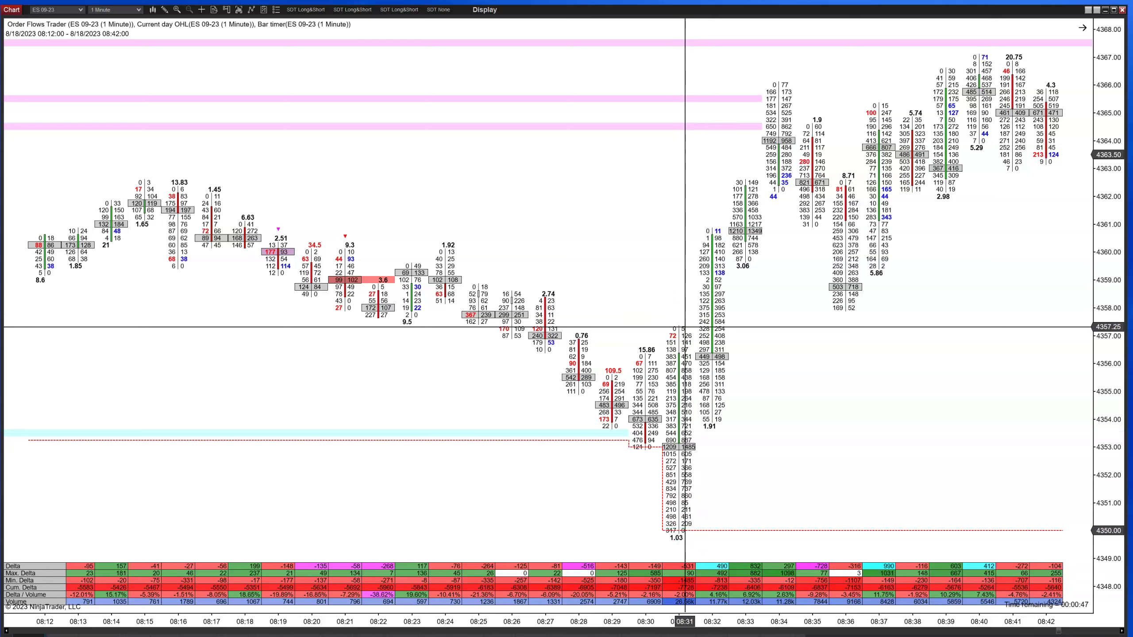
{"action": "left_click", "coordinate": [680, 357]}
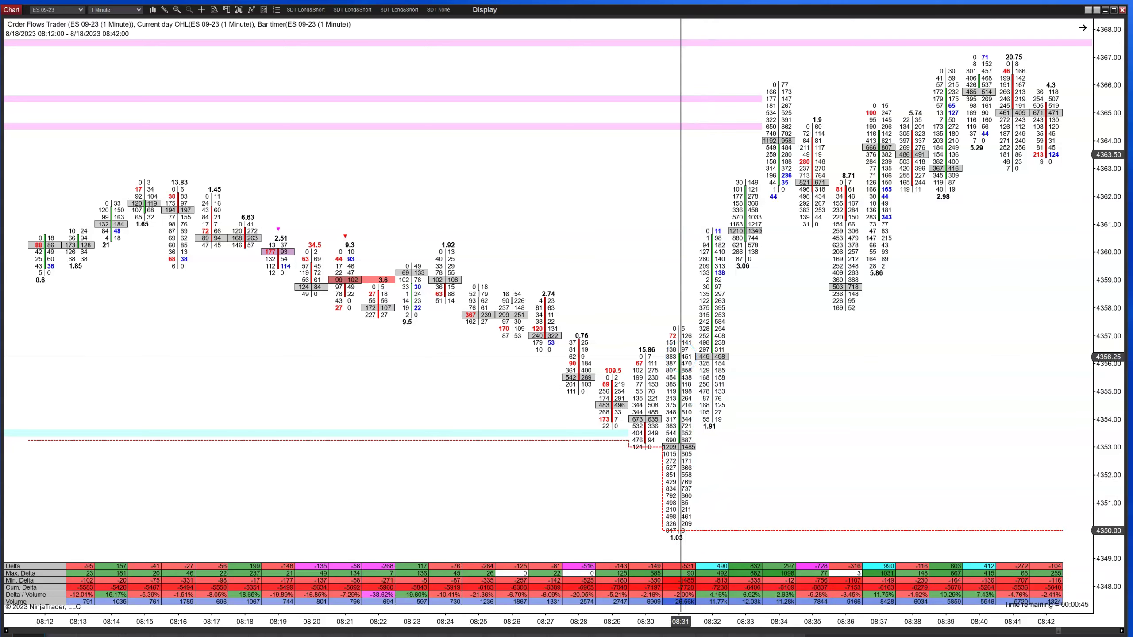
{"action": "mouse_move", "coordinate": [680, 357]}
{"action": "left_mouse_down"}
{"action": "mouse_move", "coordinate": [738, 280]}
{"action": "mouse_move", "coordinate": [716, 371]}
{"action": "mouse_move", "coordinate": [721, 407]}
{"action": "mouse_move", "coordinate": [729, 277]}
{"action": "mouse_move", "coordinate": [642, 469]}
{"action": "mouse_move", "coordinate": [677, 538]}
{"action": "mouse_move", "coordinate": [677, 485]}
{"action": "mouse_move", "coordinate": [675, 583]}
{"action": "mouse_move", "coordinate": [677, 570]}
{"action": "left_mouse_up"}
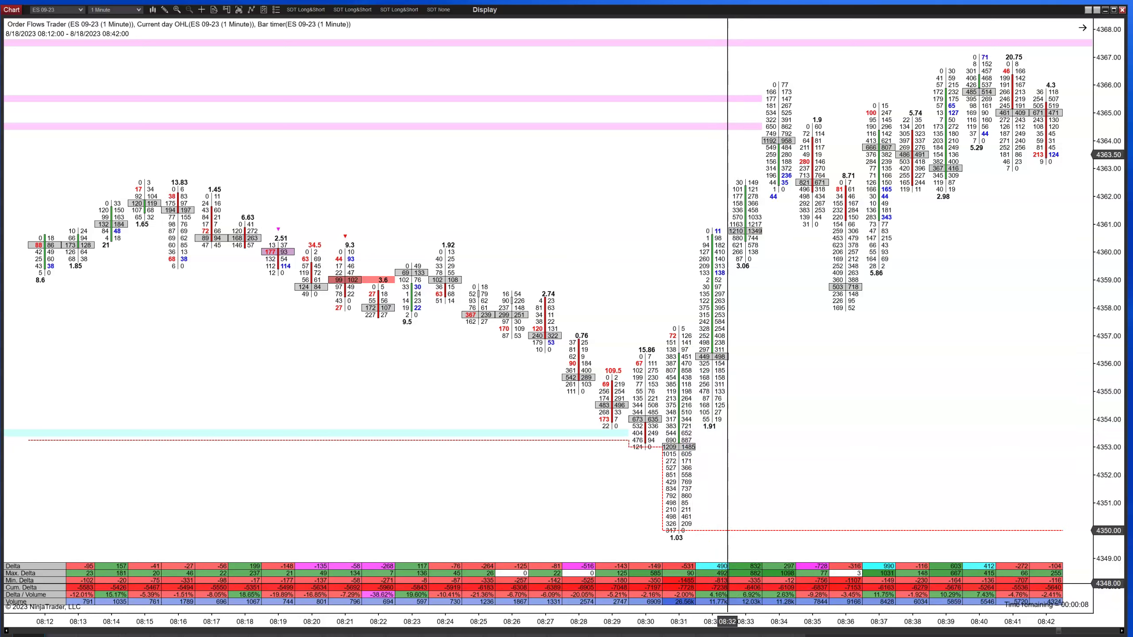
{"action": "left_click", "coordinate": [725, 571]}
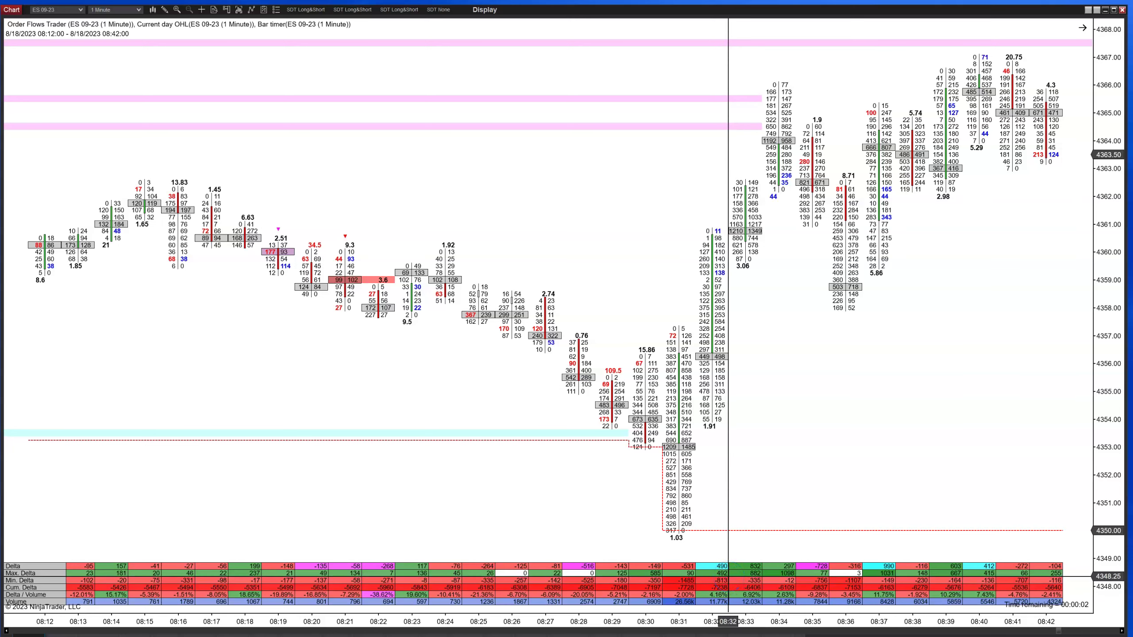
{"action": "left_click", "coordinate": [726, 585]}
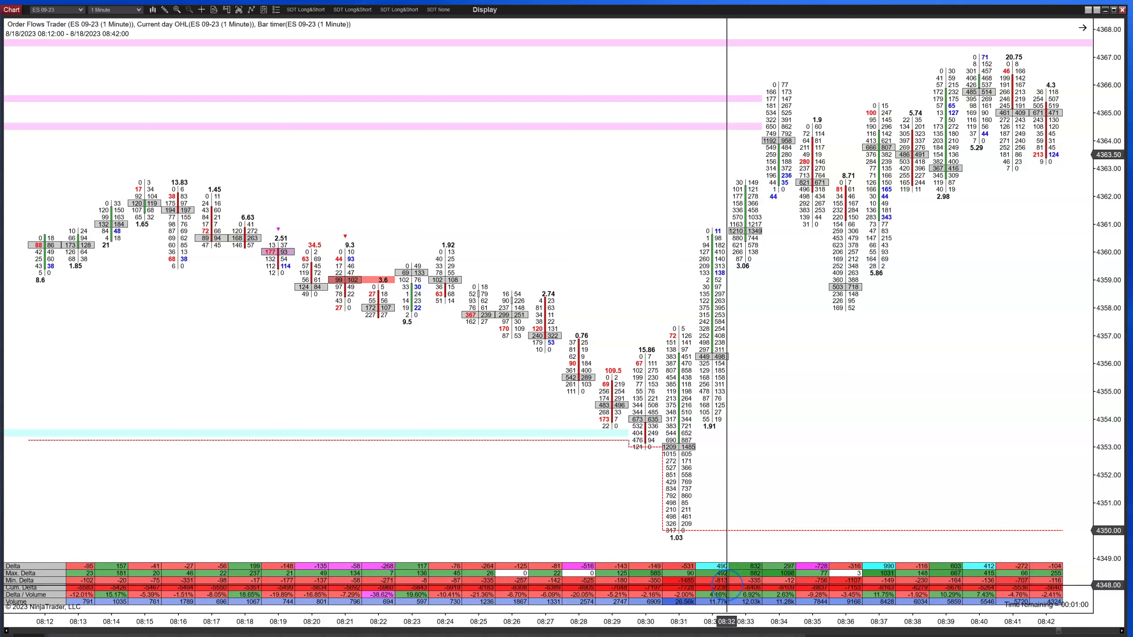
{"action": "left_click", "coordinate": [726, 571]}
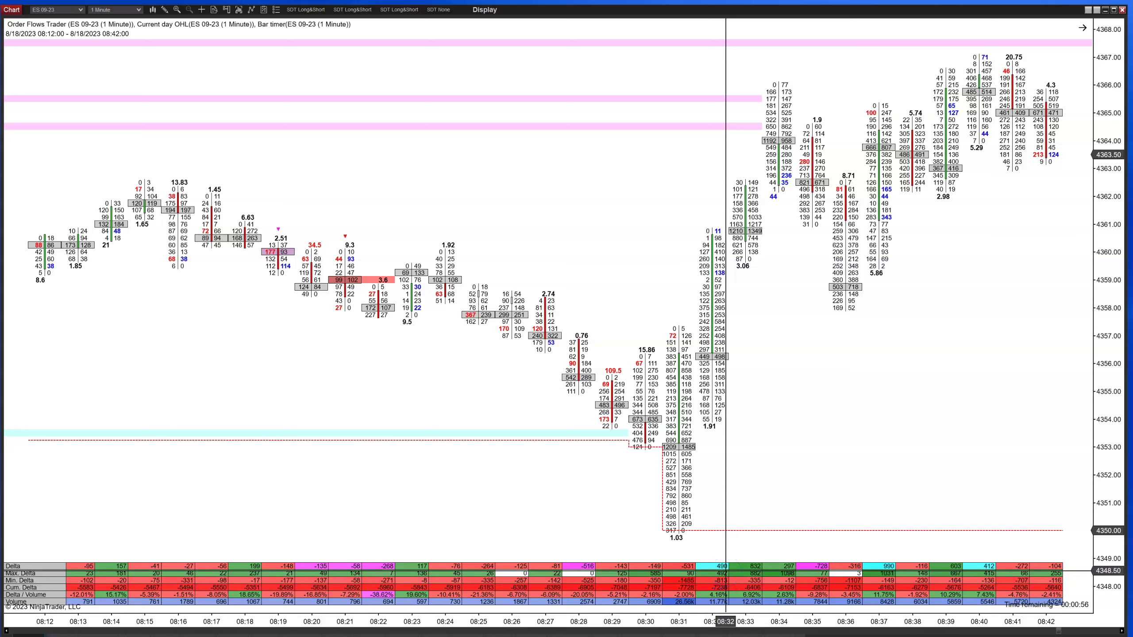
{"action": "left_click", "coordinate": [723, 582]}
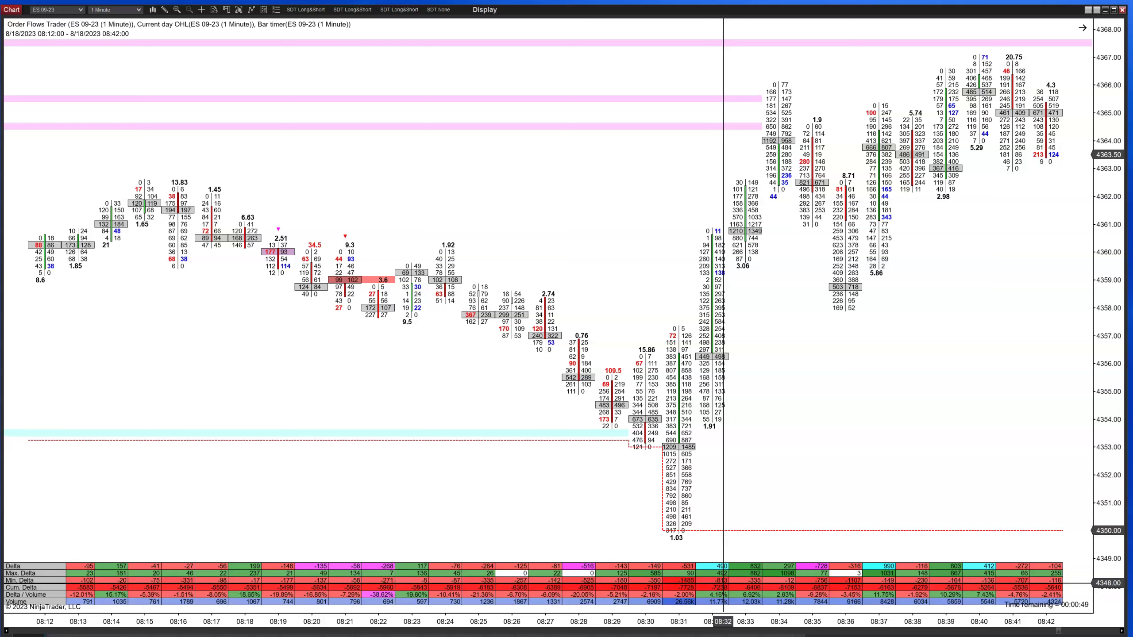
{"action": "left_click_drag", "start_coordinate": [723, 583], "coordinate": [728, 567]}
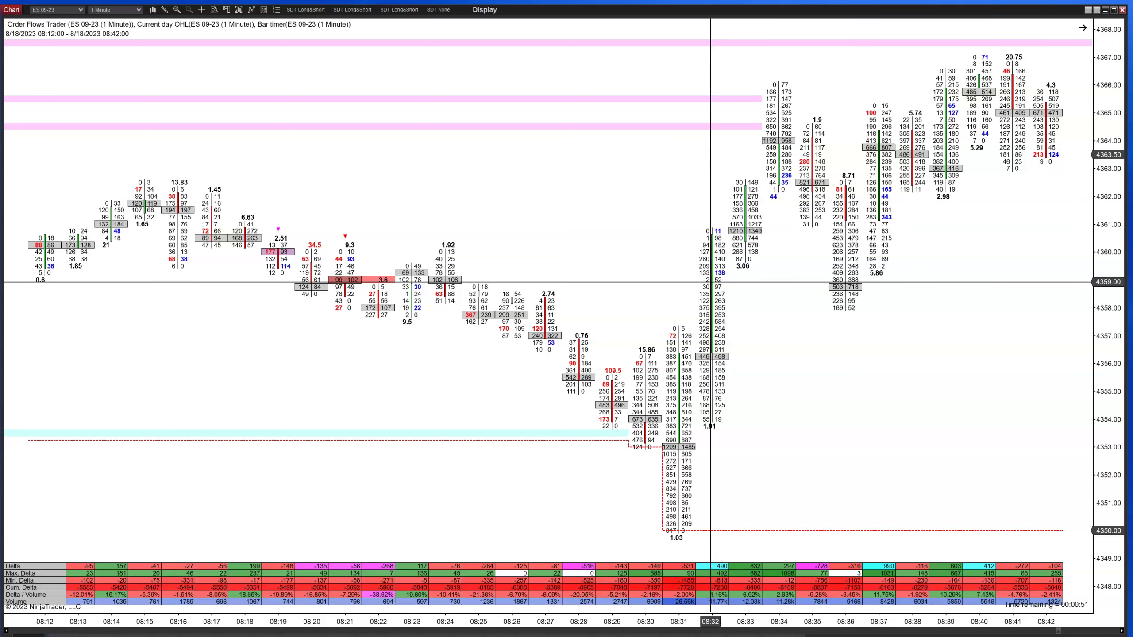
Inspect the low-volume print at 4359.00 in the 08:32 bar against that bar's total volume.
{"action": "left_click", "coordinate": [709, 282]}
{"action": "left_click", "coordinate": [722, 273]}
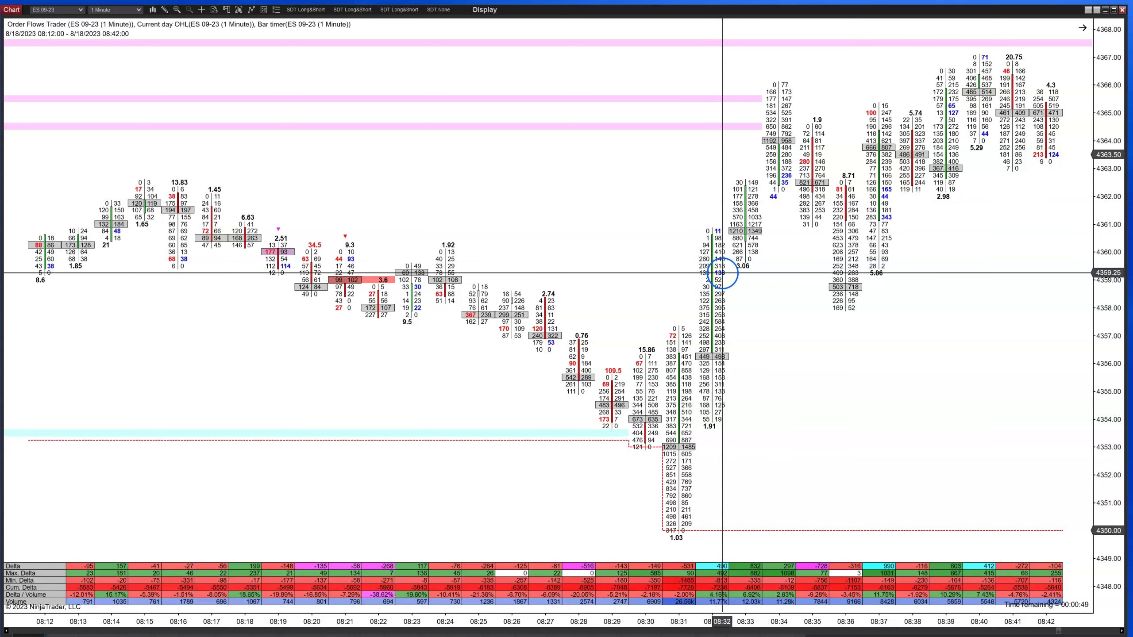
{"action": "left_click", "coordinate": [709, 280]}
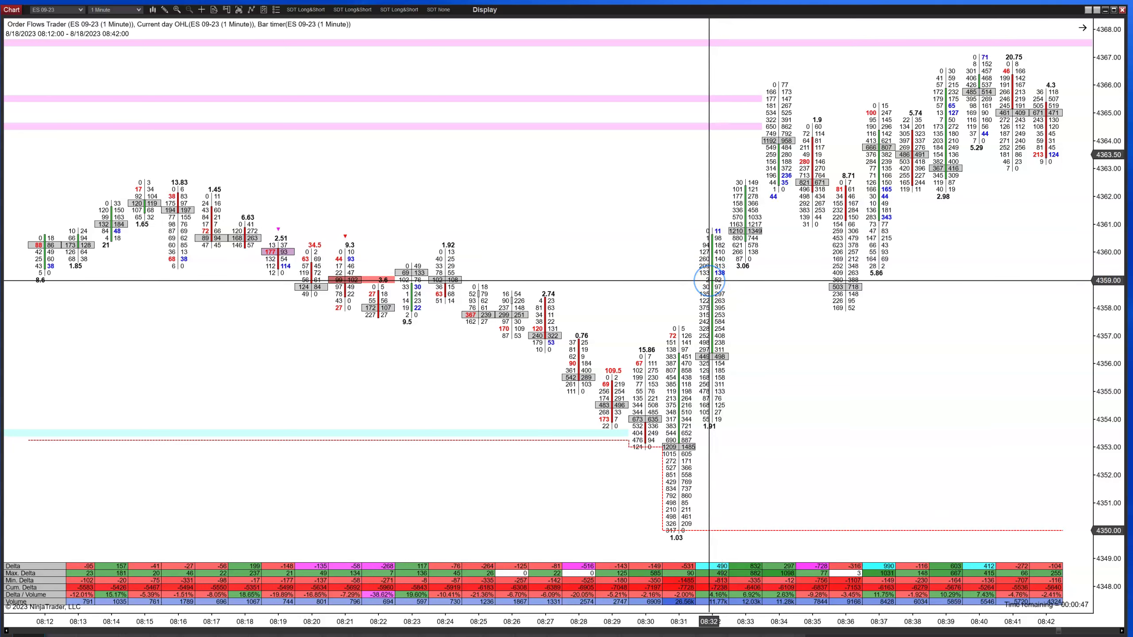
{"action": "left_click", "coordinate": [714, 605]}
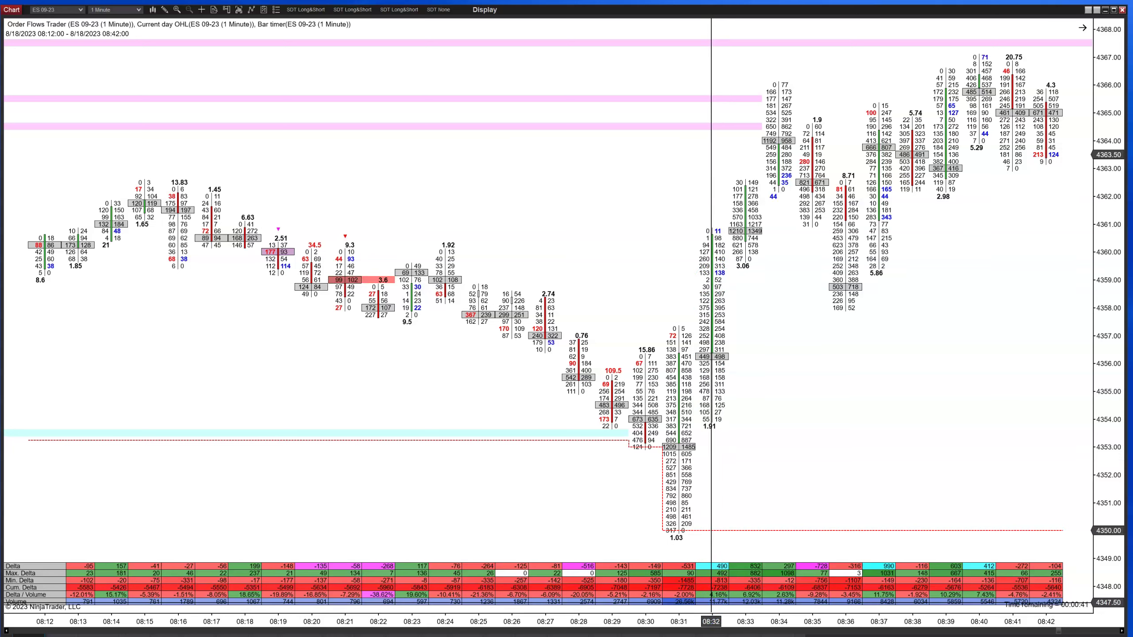
{"action": "left_click", "coordinate": [709, 605]}
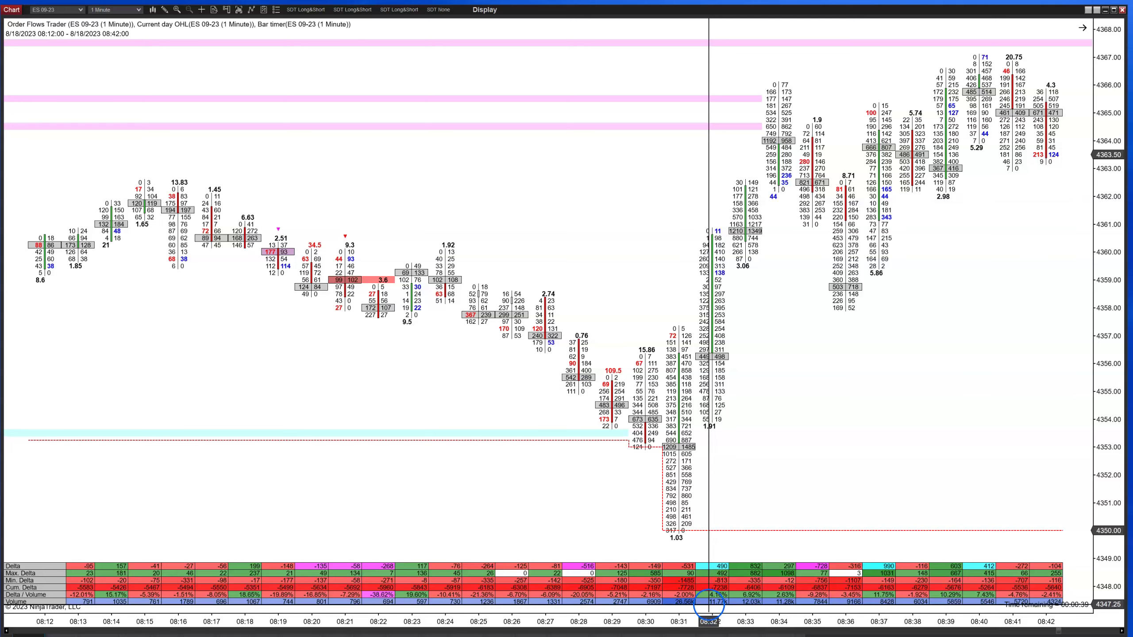
{"action": "left_click", "coordinate": [705, 333]}
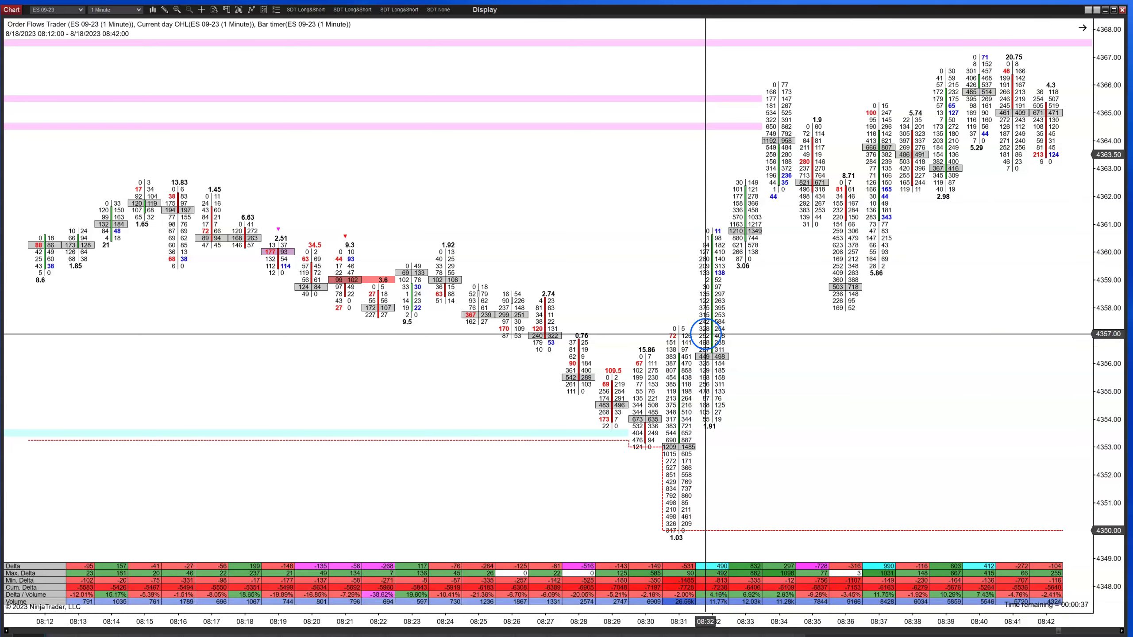
{"action": "left_click", "coordinate": [709, 283]}
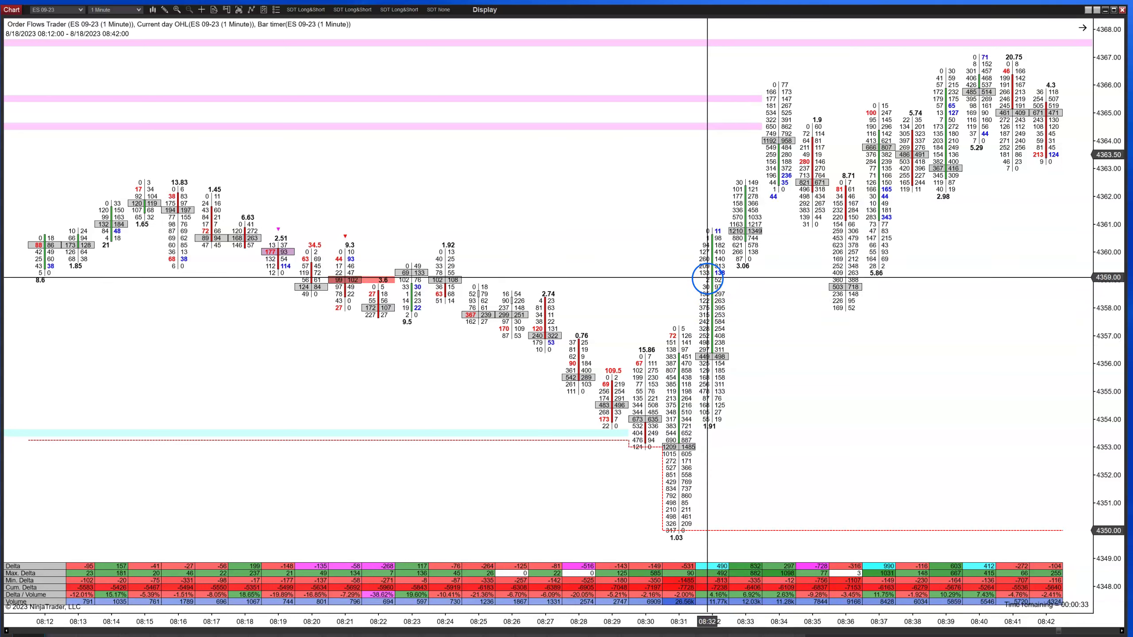
Enable Thin Prints in the Order Flows Trader indicator settings and change the Thin Prints Maximum Volume.
{"action": "right_click", "coordinate": [751, 378]}
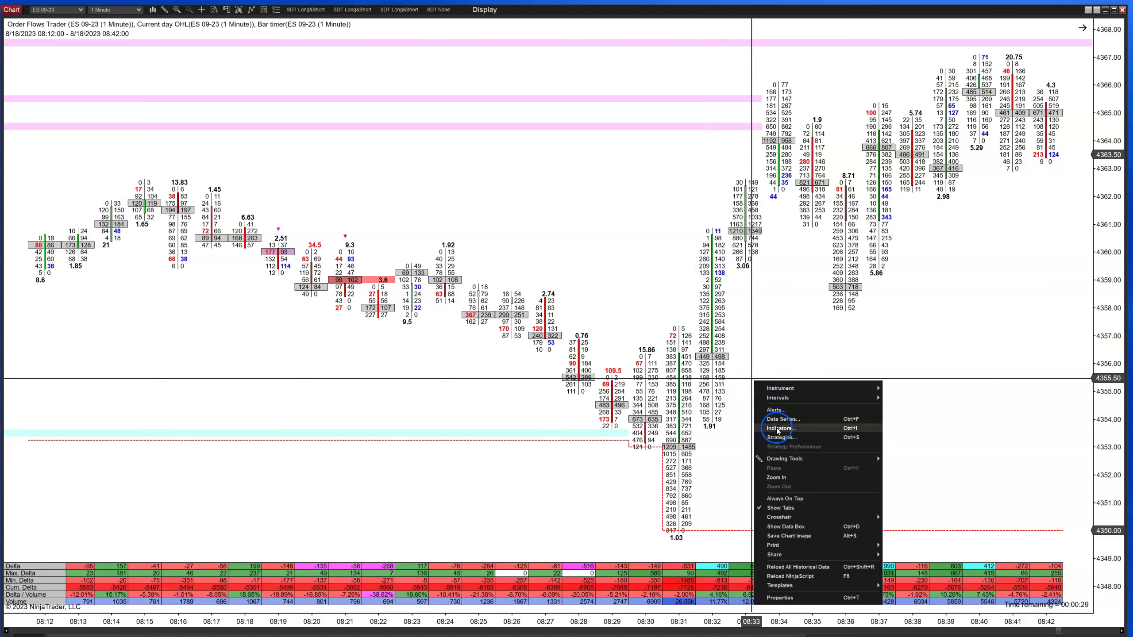
{"action": "left_click", "coordinate": [778, 429]}
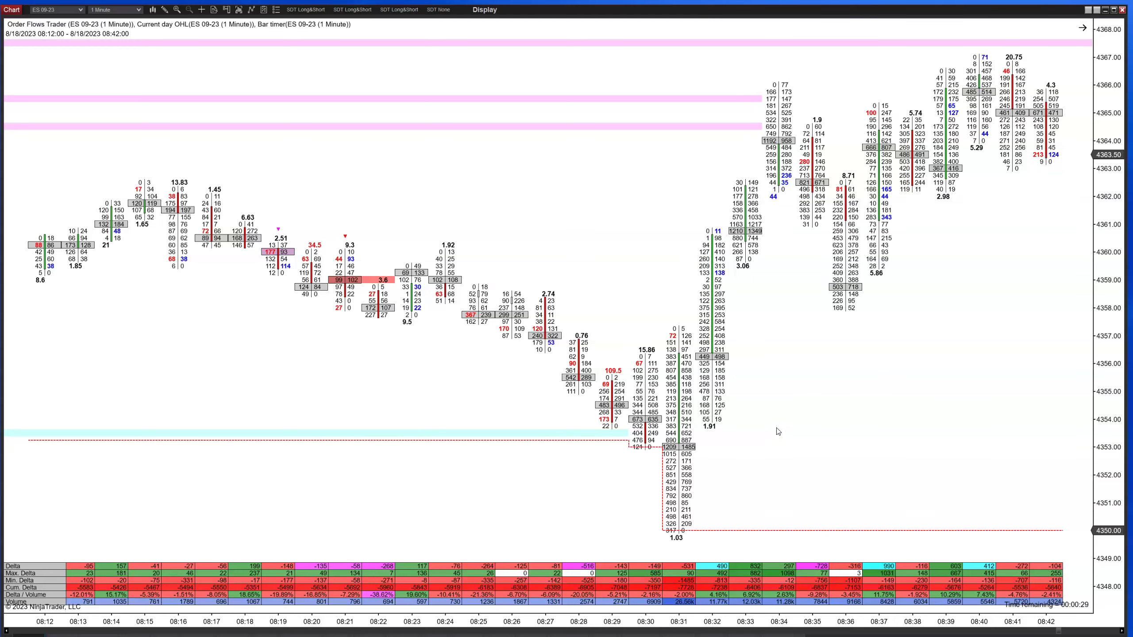
{"action": "left_click", "coordinate": [787, 402]}
{"action": "left_click", "coordinate": [807, 258]}
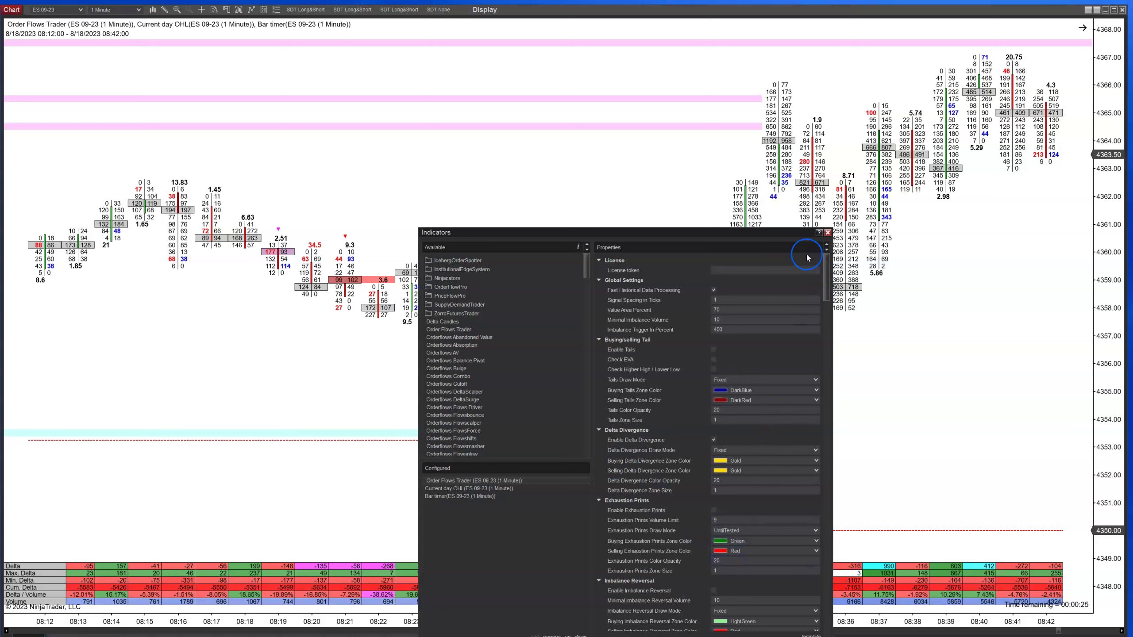
{"action": "left_click_drag", "start_coordinate": [826, 272], "coordinate": [828, 429]}
{"action": "left_click", "coordinate": [715, 446]}
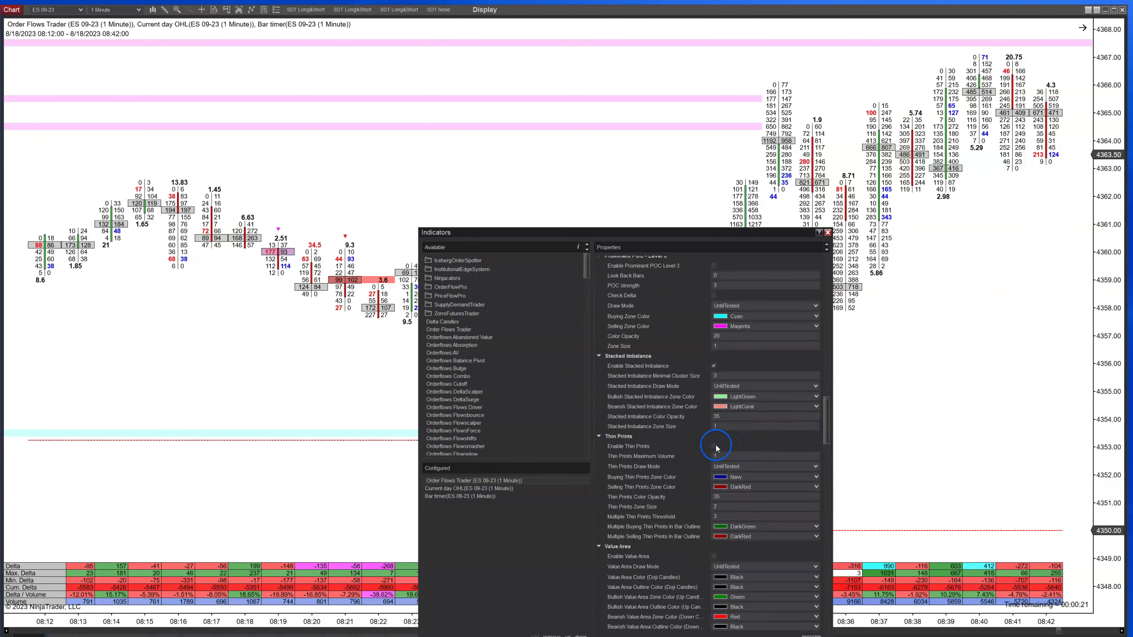
{"action": "left_click", "coordinate": [730, 452]}
{"action": "left_click", "coordinate": [718, 455]}
{"action": "left_click", "coordinate": [718, 453]}
{"action": "left_click", "coordinate": [702, 457]}
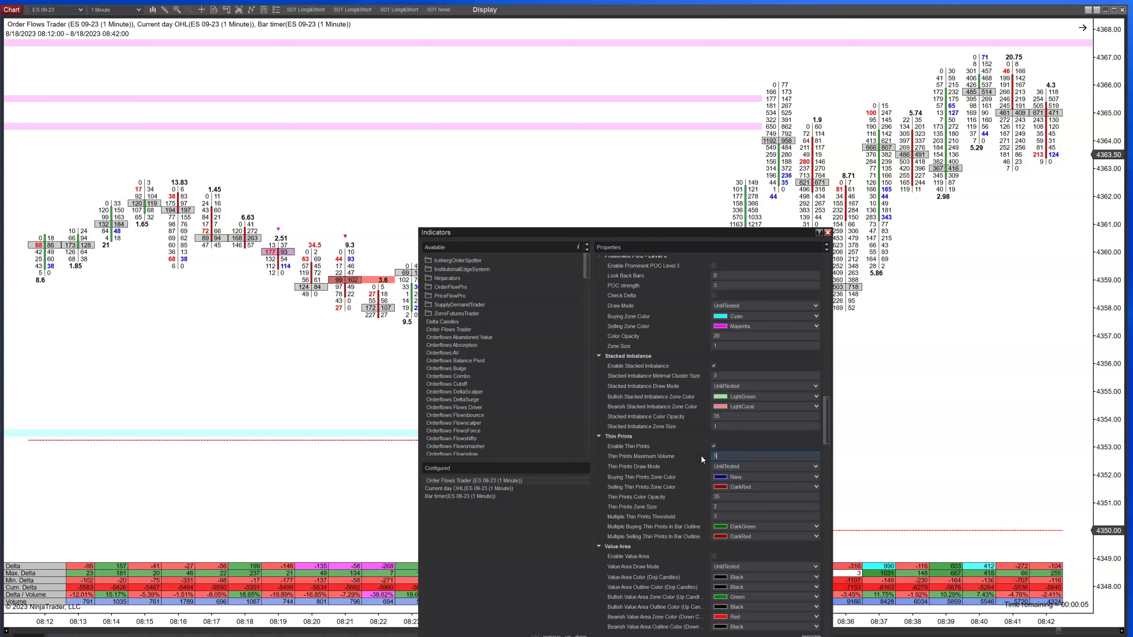
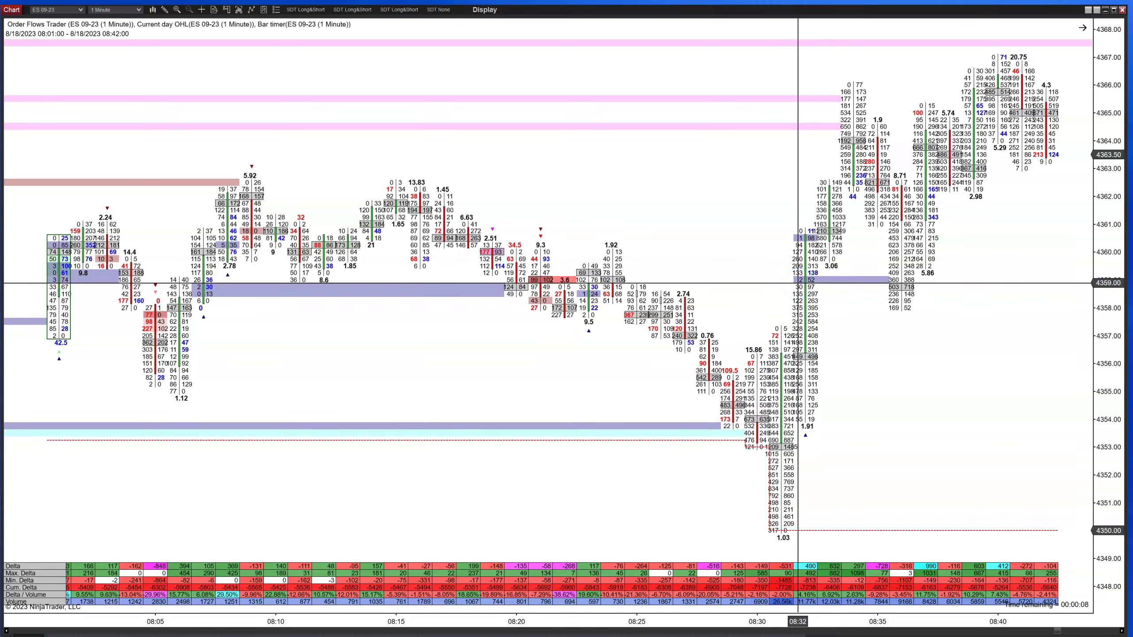
Set the Order Flows Trader indicator's Thin Prints Maximum Volume to 0 and apply it to the chart.
{"action": "left_click_drag", "start_coordinate": [803, 308], "coordinate": [694, 221]}
{"action": "left_click_drag", "start_coordinate": [694, 621], "coordinate": [638, 623]}
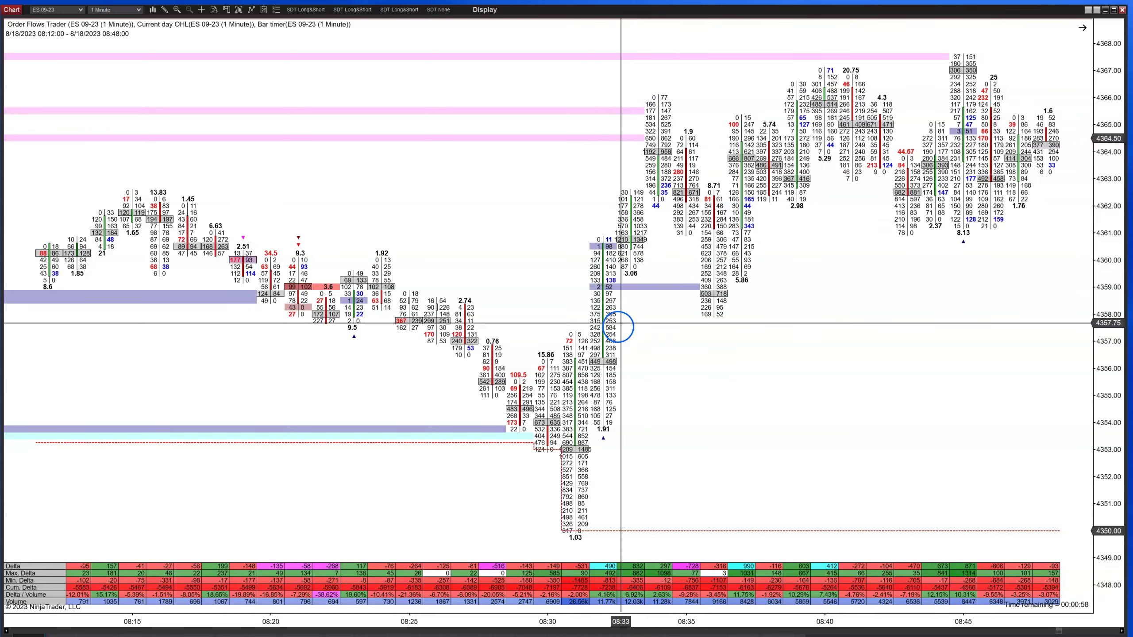
{"action": "right_click", "coordinate": [659, 352]}
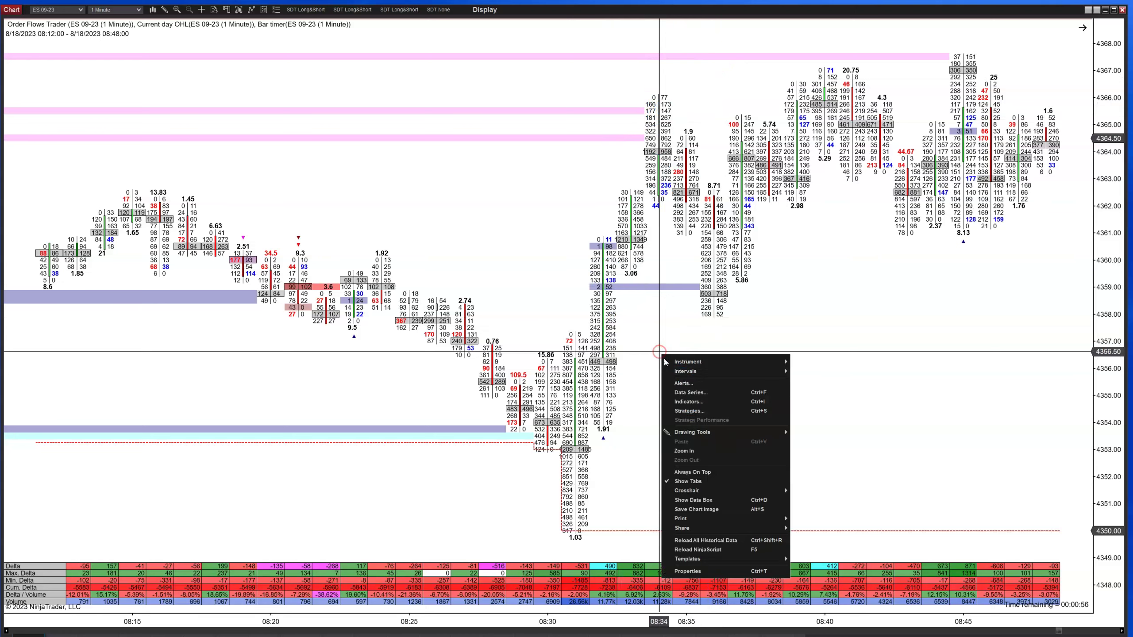
{"action": "left_click", "coordinate": [695, 404]}
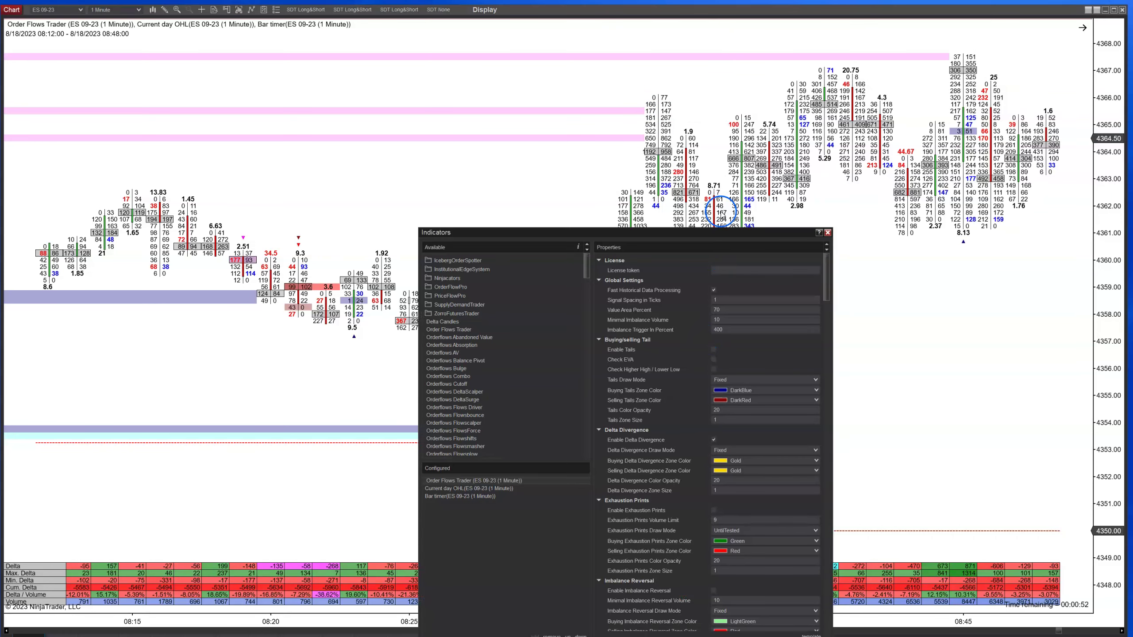
{"action": "left_click_drag", "start_coordinate": [740, 234], "coordinate": [729, 165]}
{"action": "scroll", "coordinate": [722, 492], "scroll_direction": "down", "scroll_amount": 6}
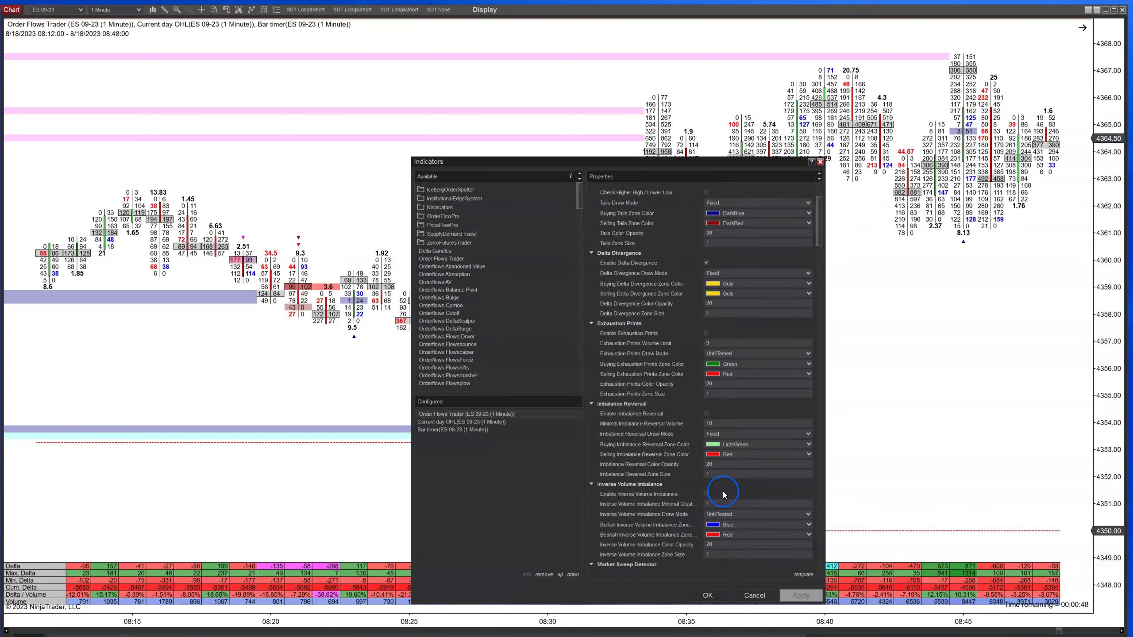
{"action": "scroll", "coordinate": [722, 491], "scroll_direction": "down", "scroll_amount": 12}
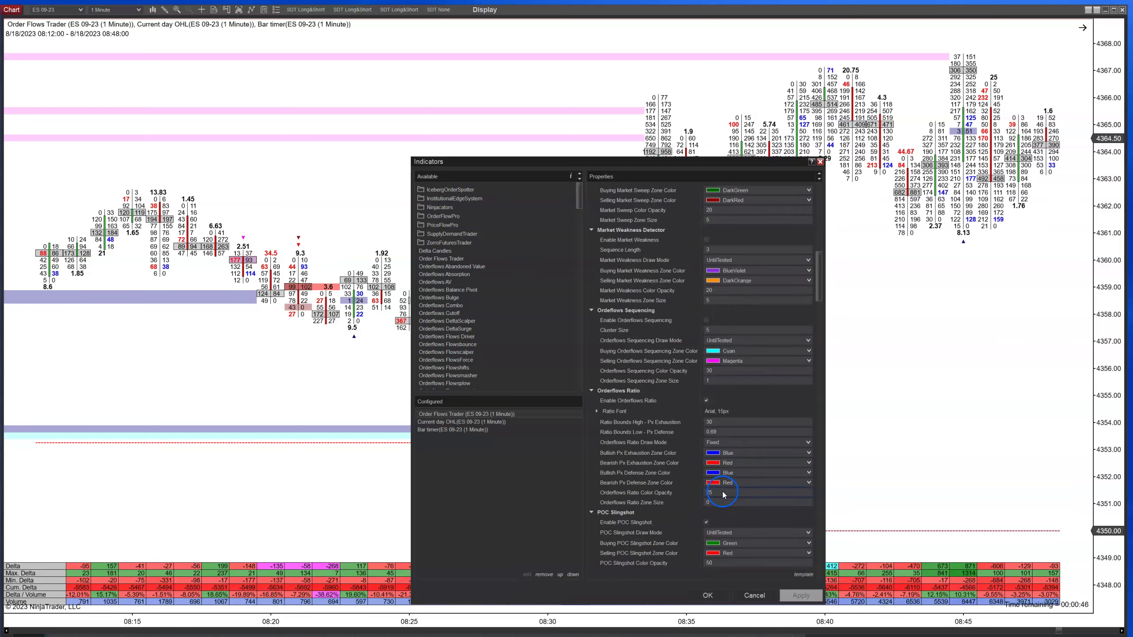
{"action": "scroll", "coordinate": [722, 492], "scroll_direction": "down", "scroll_amount": 12}
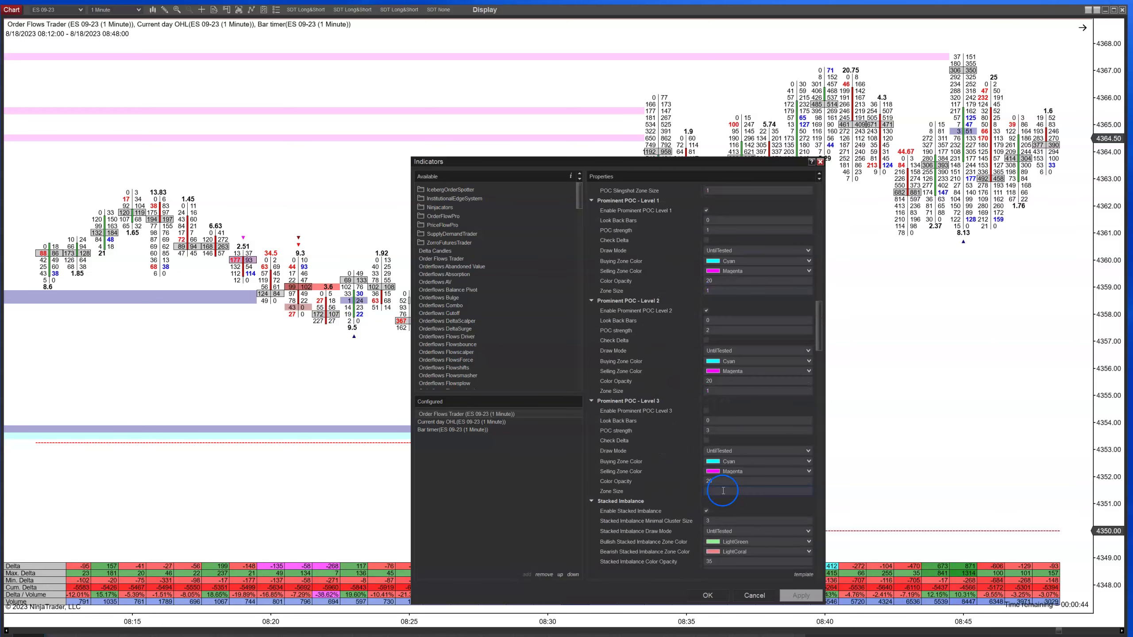
{"action": "scroll", "coordinate": [722, 491], "scroll_direction": "down", "scroll_amount": 4}
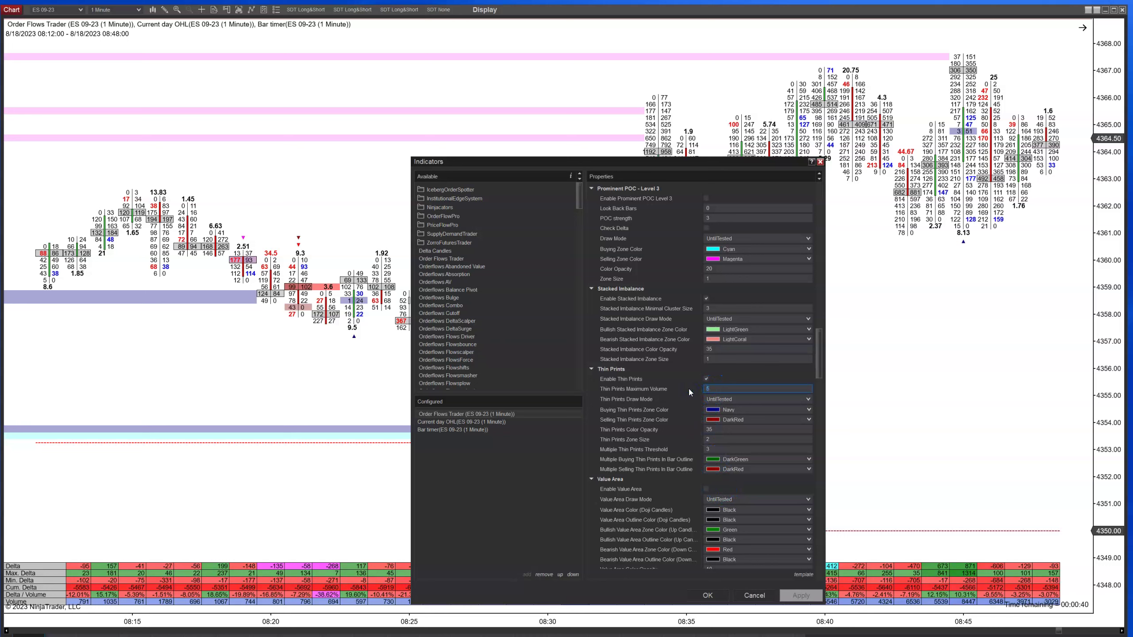
{"action": "type", "text": "0"}
{"action": "left_click", "coordinate": [801, 595]}
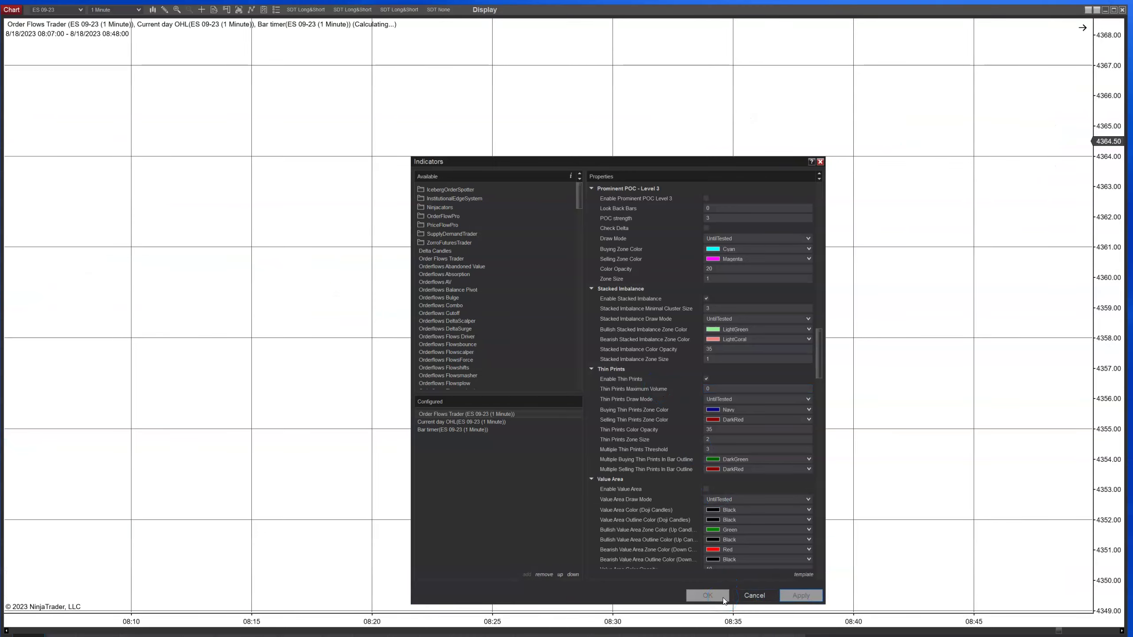
{"action": "left_click", "coordinate": [723, 600]}
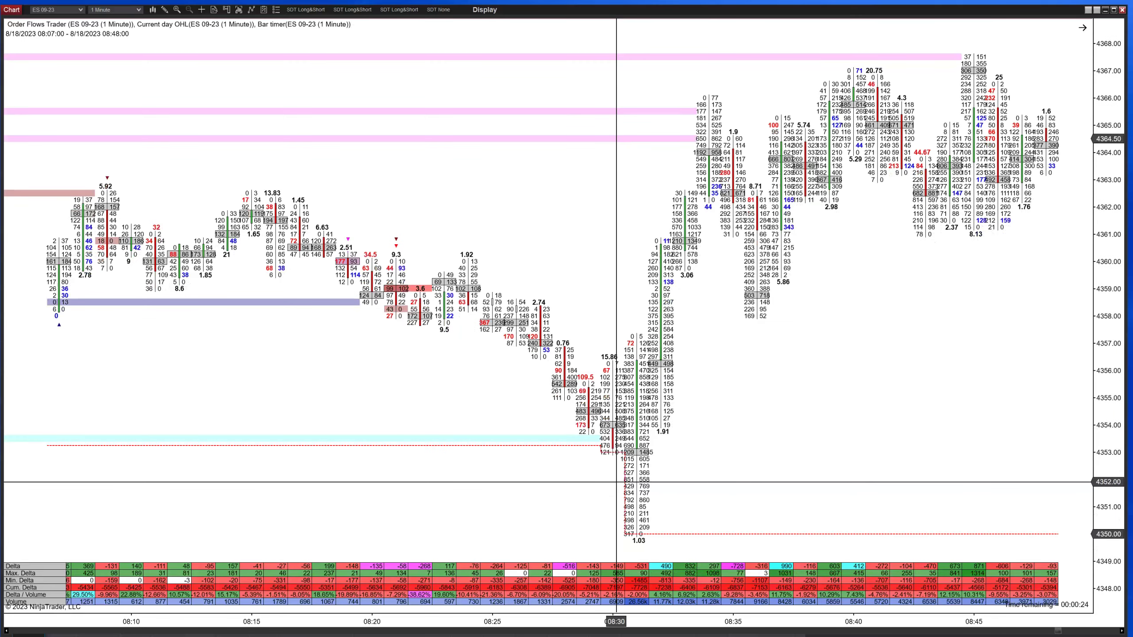
Examine the recalculated footprint bars from the 08:31 low through 08:54, checking the remaining zones around the rally.
{"action": "left_click_drag", "start_coordinate": [670, 620], "coordinate": [571, 620]}
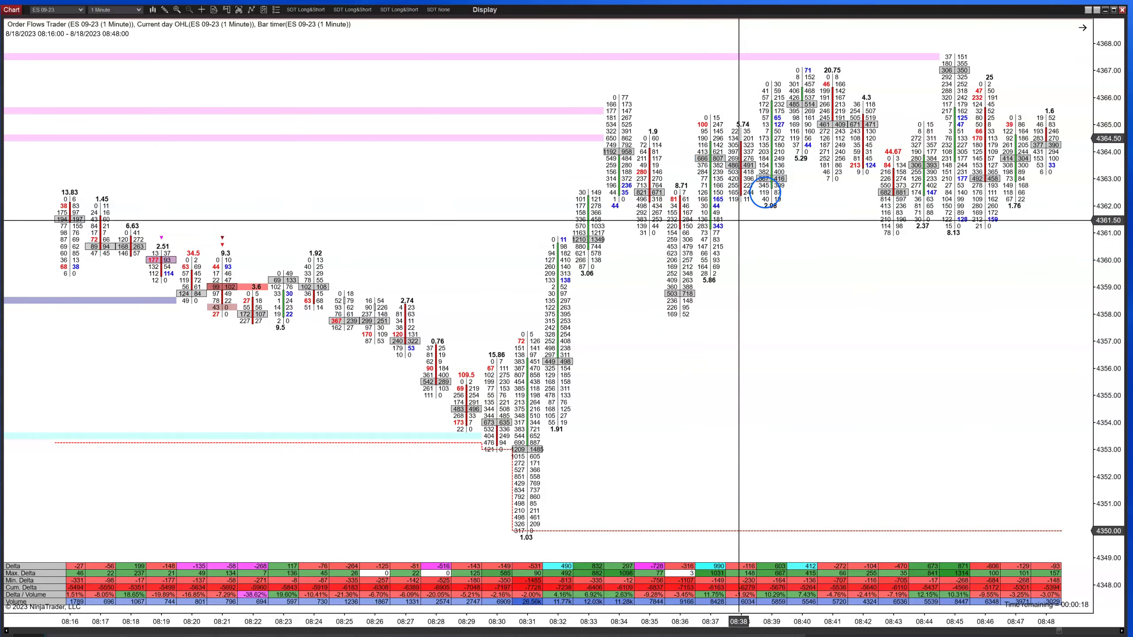
{"action": "scroll", "coordinate": [797, 182], "scroll_direction": "down", "scroll_amount": 3}
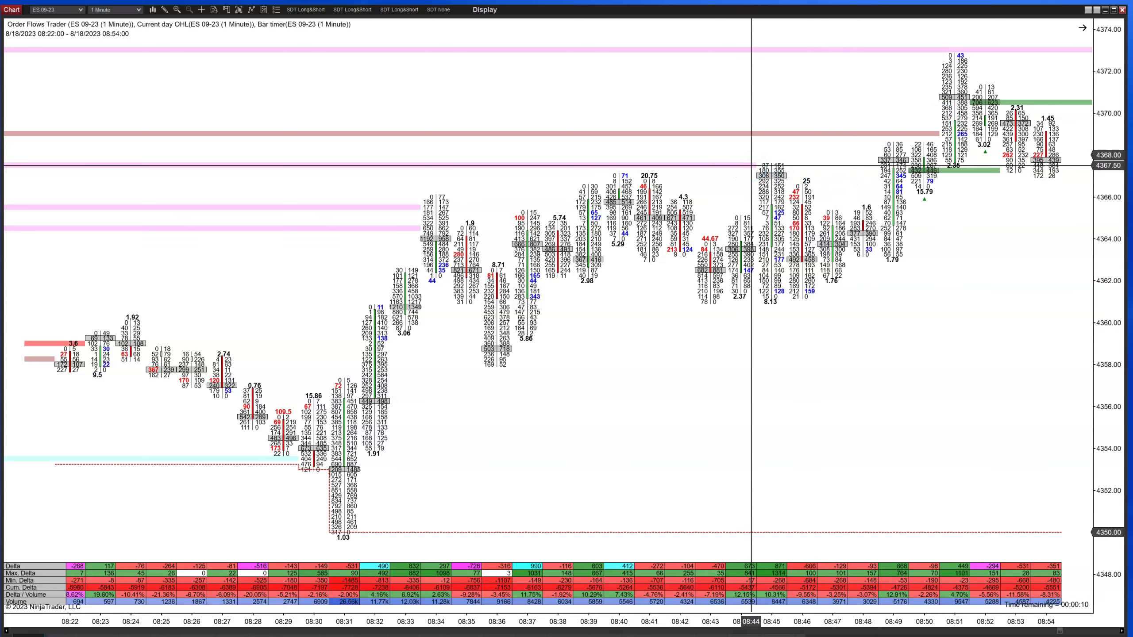
{"action": "left_click", "coordinate": [742, 266]}
{"action": "left_click", "coordinate": [748, 204]}
{"action": "left_click", "coordinate": [484, 217]}
{"action": "left_click", "coordinate": [812, 226]}
{"action": "left_click", "coordinate": [513, 371]}
{"action": "left_click", "coordinate": [582, 421]}
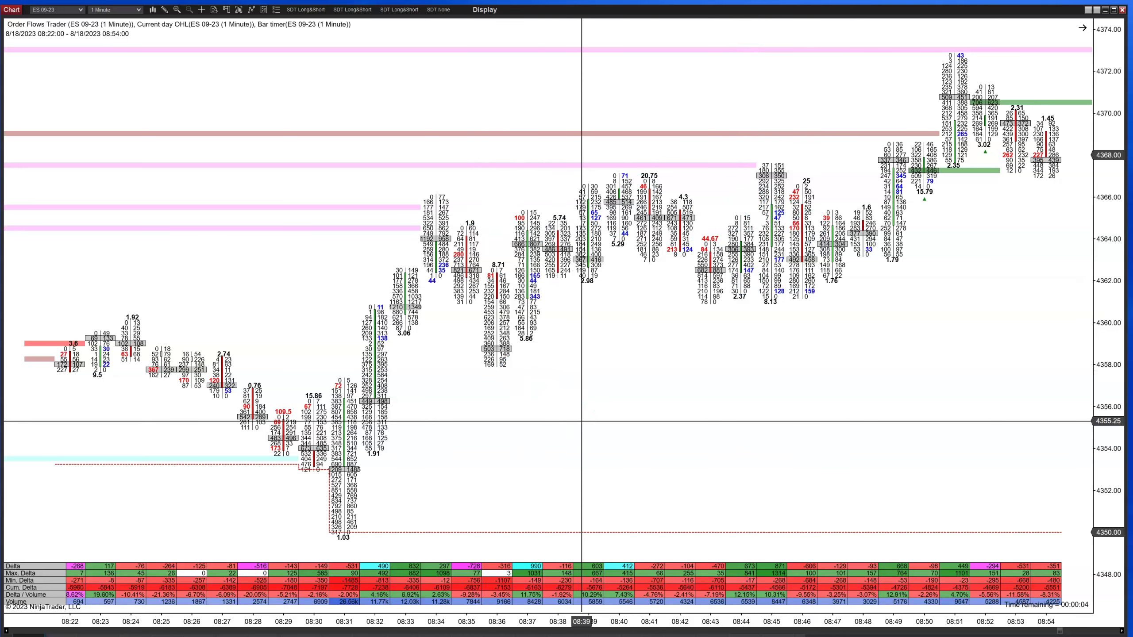
Enable Value Area and Engulfing Value Area in the Order Flows Trader indicator and apply them to the chart.
{"action": "right_click", "coordinate": [581, 421]}
{"action": "left_click", "coordinate": [615, 468]}
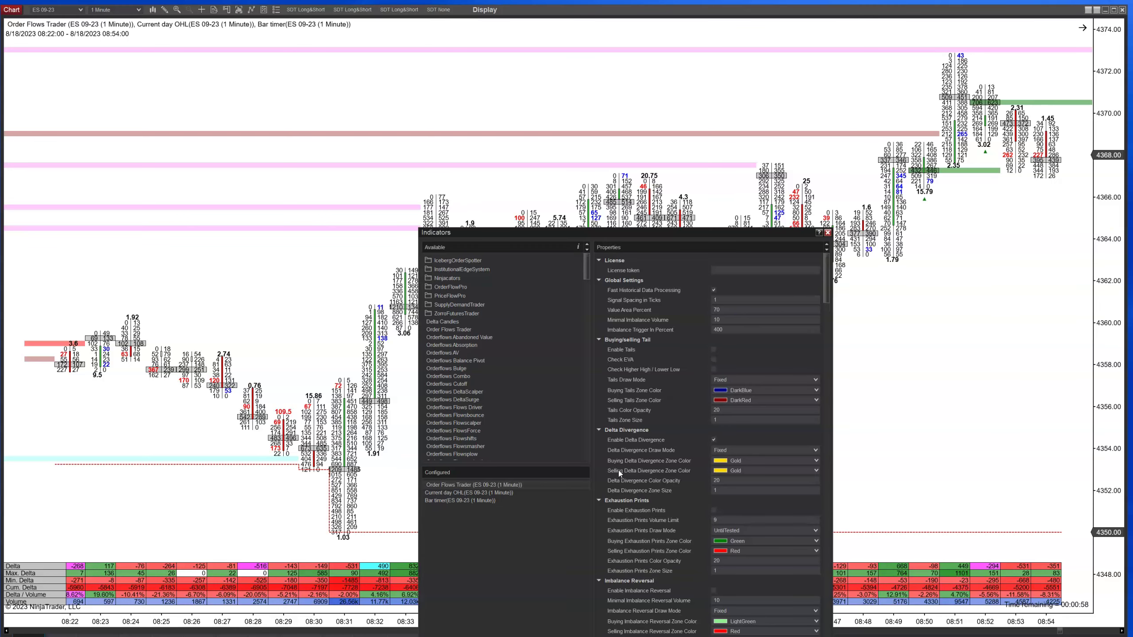
{"action": "left_click_drag", "start_coordinate": [791, 234], "coordinate": [831, 377]}
{"action": "left_click", "coordinate": [709, 271]}
{"action": "left_click", "coordinate": [709, 382]}
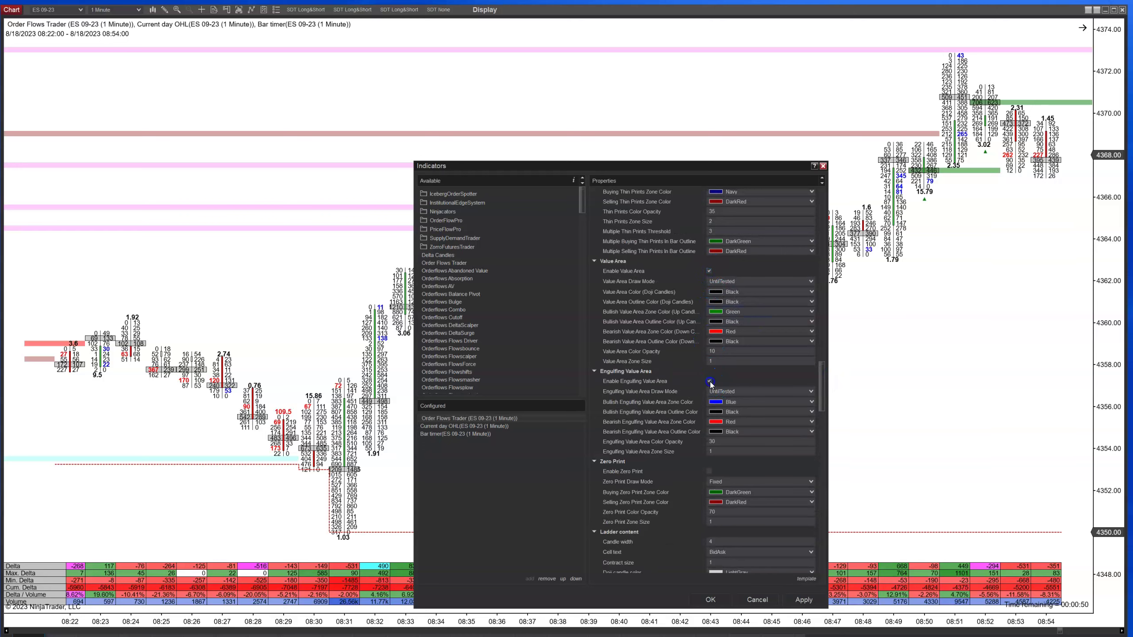
{"action": "left_click", "coordinate": [803, 600]}
{"action": "left_click", "coordinate": [706, 600]}
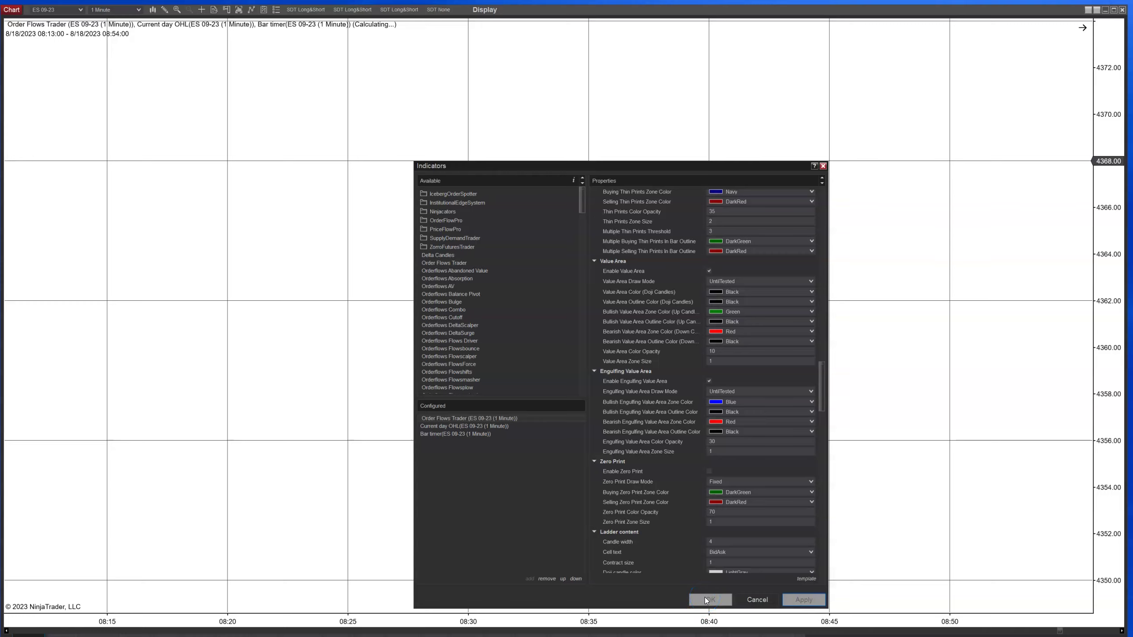
{"action": "left_click", "coordinate": [706, 600]}
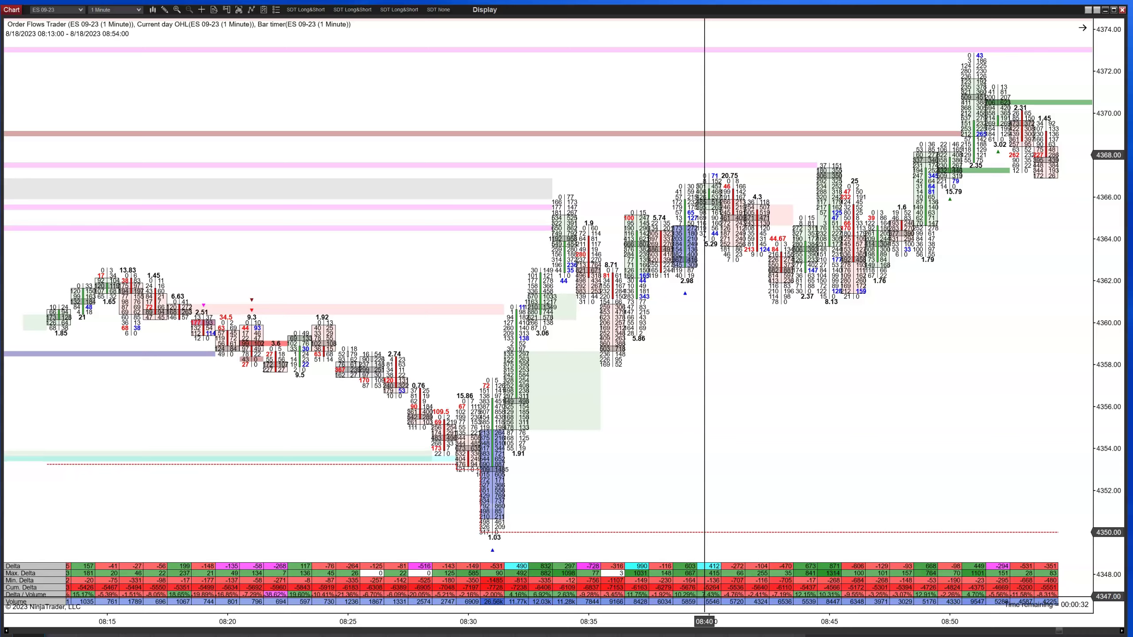
Examine the engulfing value area on the 08:31 bar and the value area zones extending from the 08:32 and 08:33 bars.
{"action": "left_click_drag", "start_coordinate": [604, 620], "coordinate": [524, 621]}
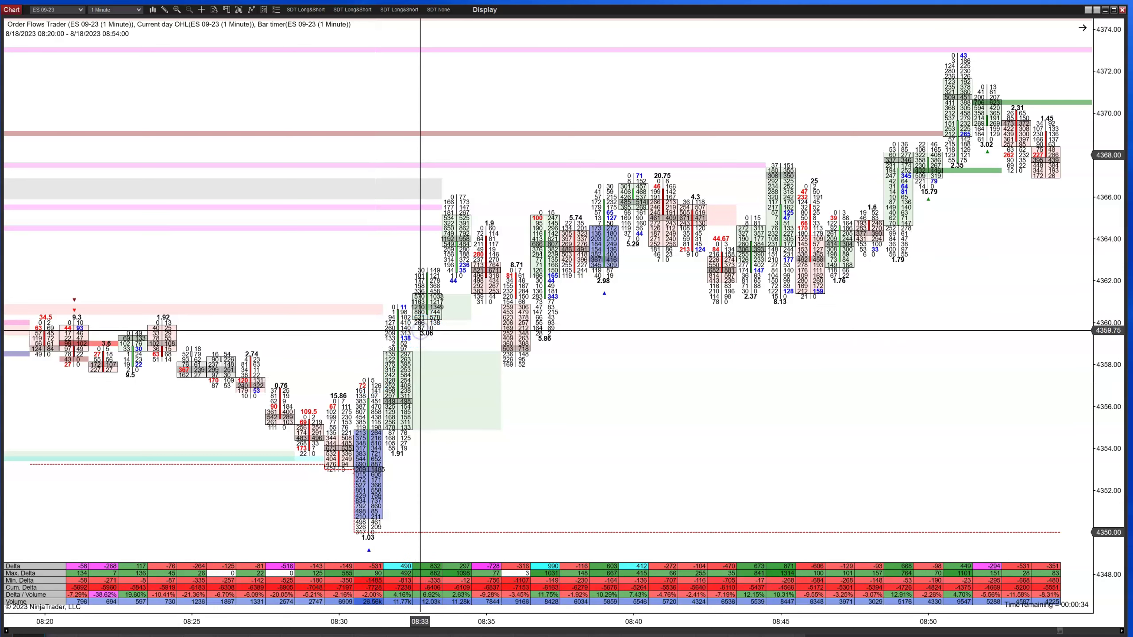
{"action": "left_click_drag", "start_coordinate": [420, 330], "coordinate": [437, 378]}
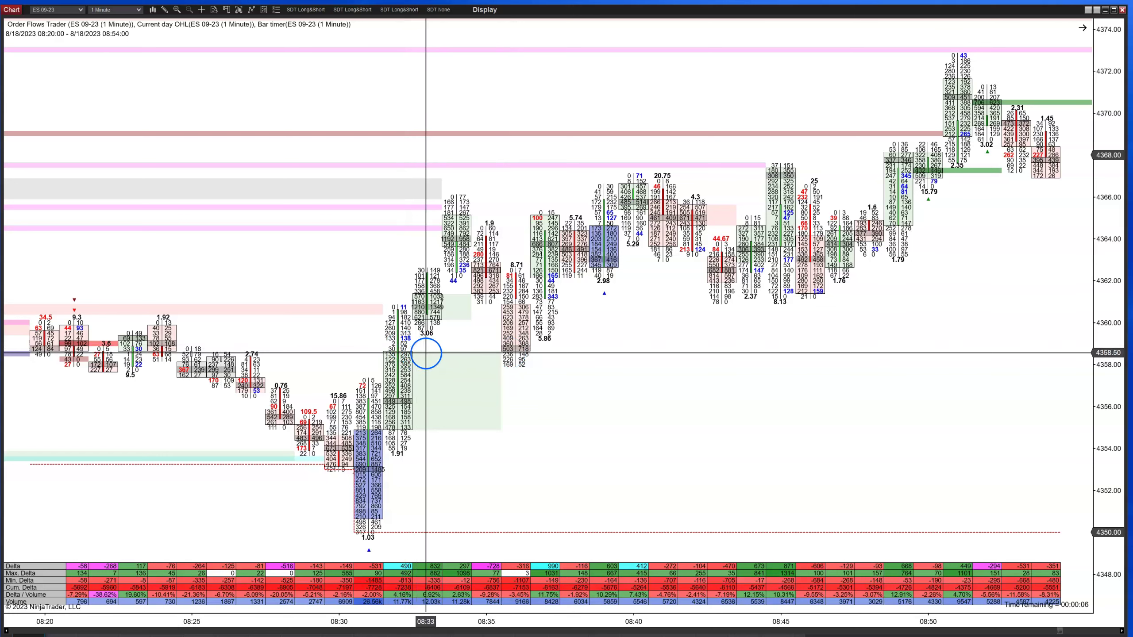
{"action": "mouse_move", "coordinate": [437, 362]}
{"action": "left_mouse_down"}
{"action": "mouse_move", "coordinate": [457, 288]}
{"action": "mouse_move", "coordinate": [476, 301]}
{"action": "left_mouse_up"}
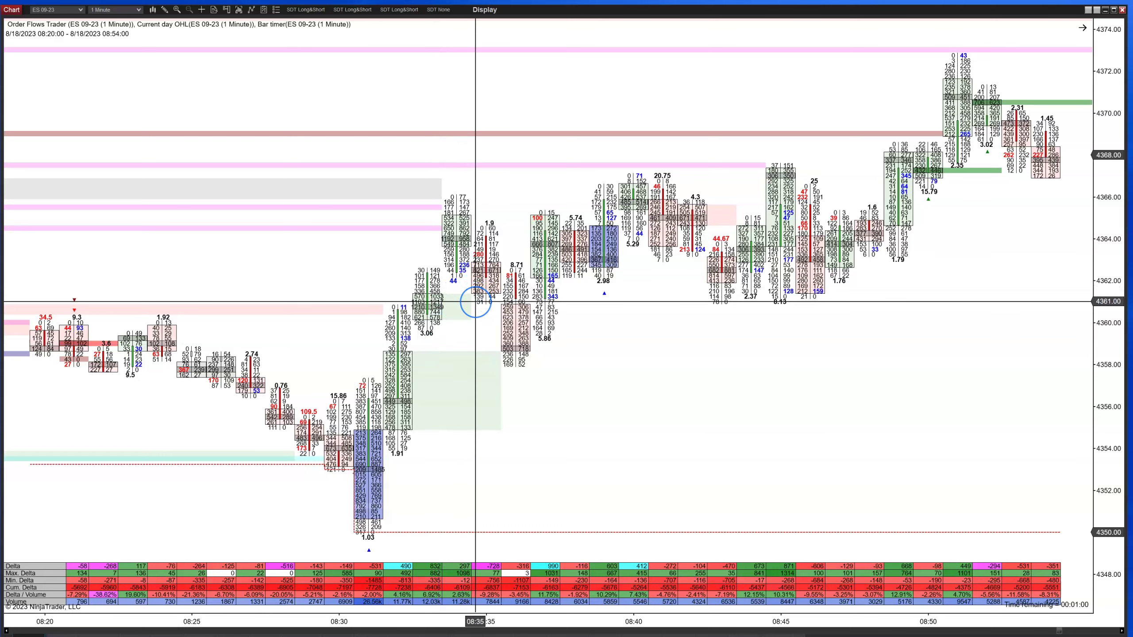
{"action": "left_click_drag", "start_coordinate": [435, 403], "coordinate": [415, 466]}
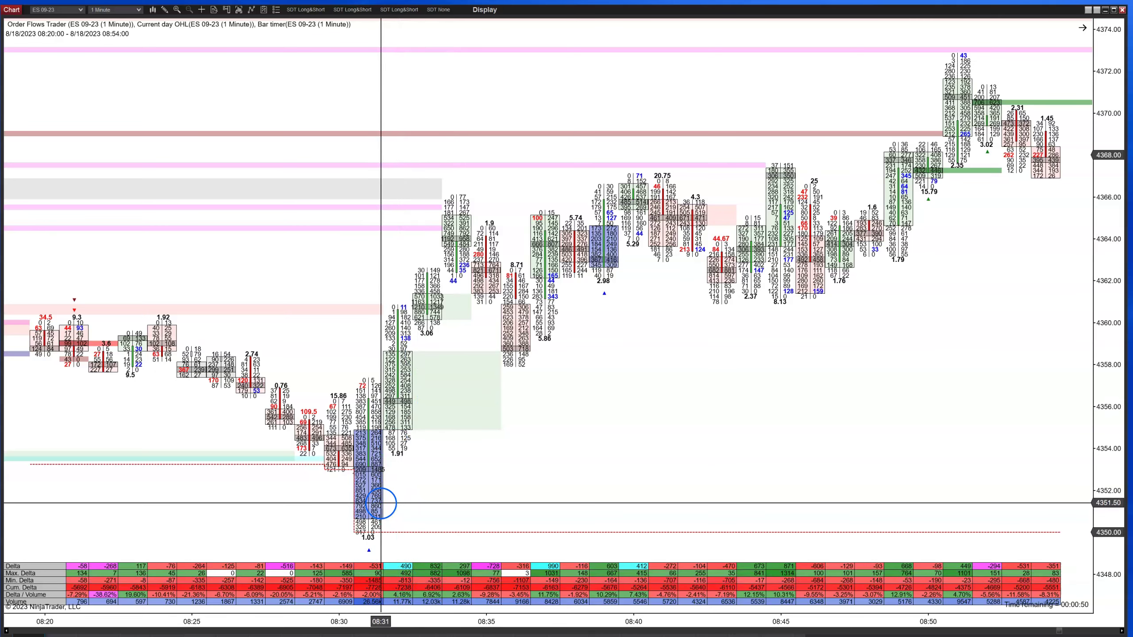
{"action": "left_click", "coordinate": [406, 349]}
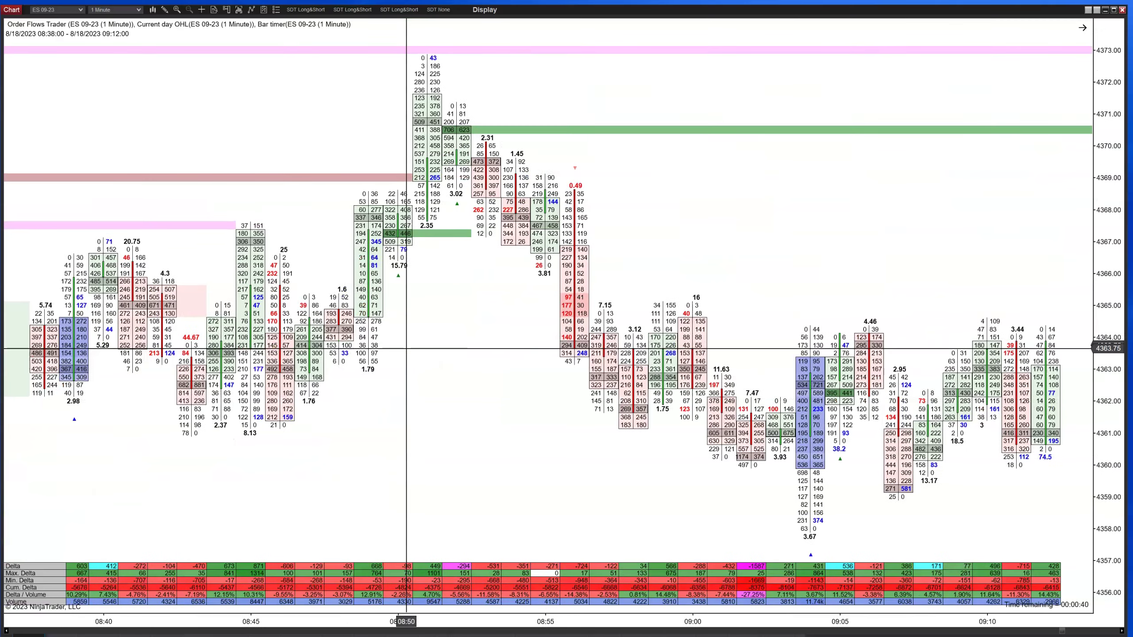
Follow the value area and engulfing value area zones forward from 08:38 to 10:00, including the 09:19 bar's zone.
{"action": "left_click", "coordinate": [385, 296]}
{"action": "left_click_drag", "start_coordinate": [384, 296], "coordinate": [763, 210]}
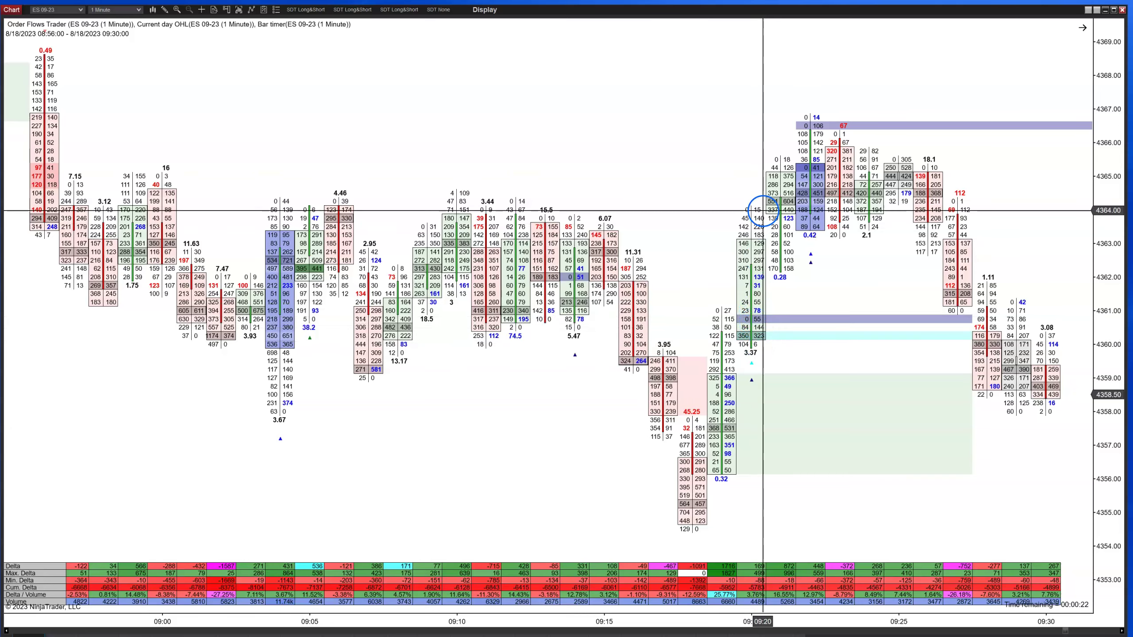
{"action": "scroll", "coordinate": [765, 208], "scroll_direction": "down", "scroll_amount": 9}
{"action": "mouse_move", "coordinate": [578, 358]}
{"action": "left_mouse_down"}
{"action": "mouse_move", "coordinate": [569, 392]}
{"action": "mouse_move", "coordinate": [680, 379]}
{"action": "mouse_move", "coordinate": [741, 425]}
{"action": "mouse_move", "coordinate": [823, 438]}
{"action": "mouse_move", "coordinate": [662, 430]}
{"action": "mouse_move", "coordinate": [508, 397]}
{"action": "mouse_move", "coordinate": [563, 411]}
{"action": "left_mouse_up"}
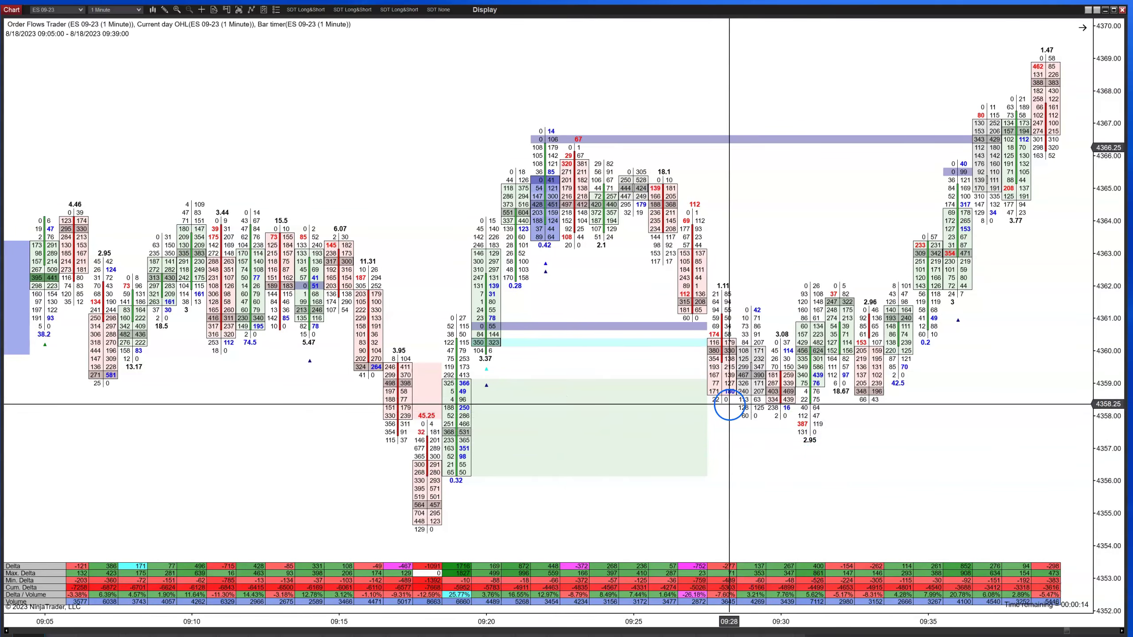
{"action": "scroll", "coordinate": [730, 403], "scroll_direction": "down", "scroll_amount": 15}
{"action": "scroll", "coordinate": [730, 404], "scroll_direction": "down", "scroll_amount": 3}
{"action": "left_click_drag", "start_coordinate": [729, 404], "coordinate": [953, 149]}
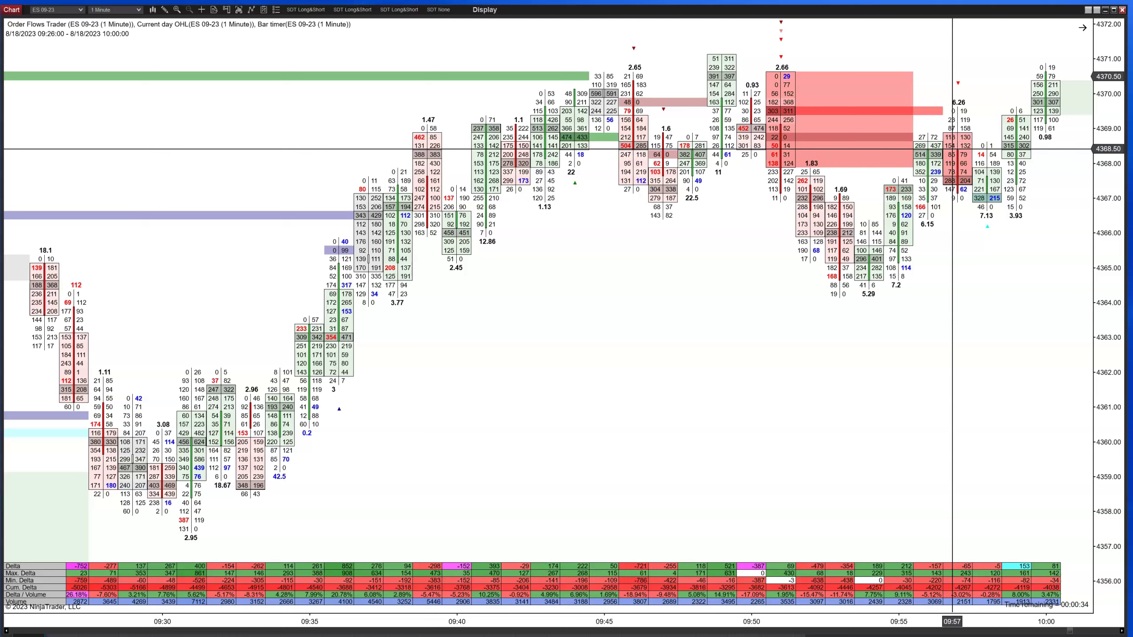
Compare the 09:19 bar's value area zone and its 09:28 retest with the zones that start after the 08:31 low.
{"action": "scroll", "coordinate": [573, 331], "scroll_direction": "up", "scroll_amount": 4}
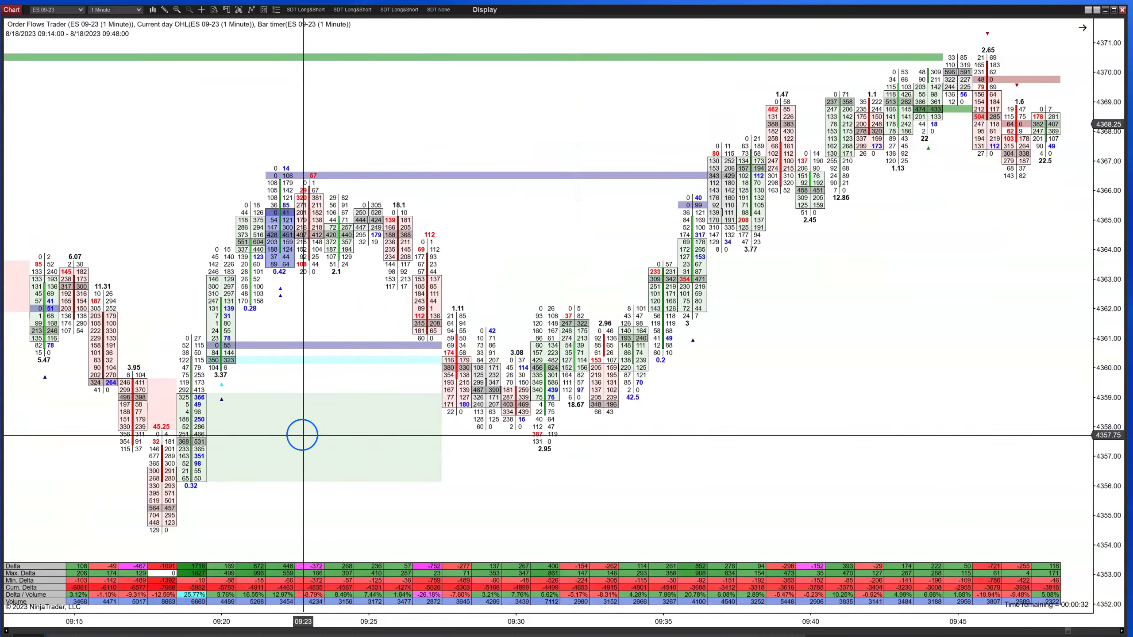
{"action": "scroll", "coordinate": [531, 359], "scroll_direction": "up", "scroll_amount": 9}
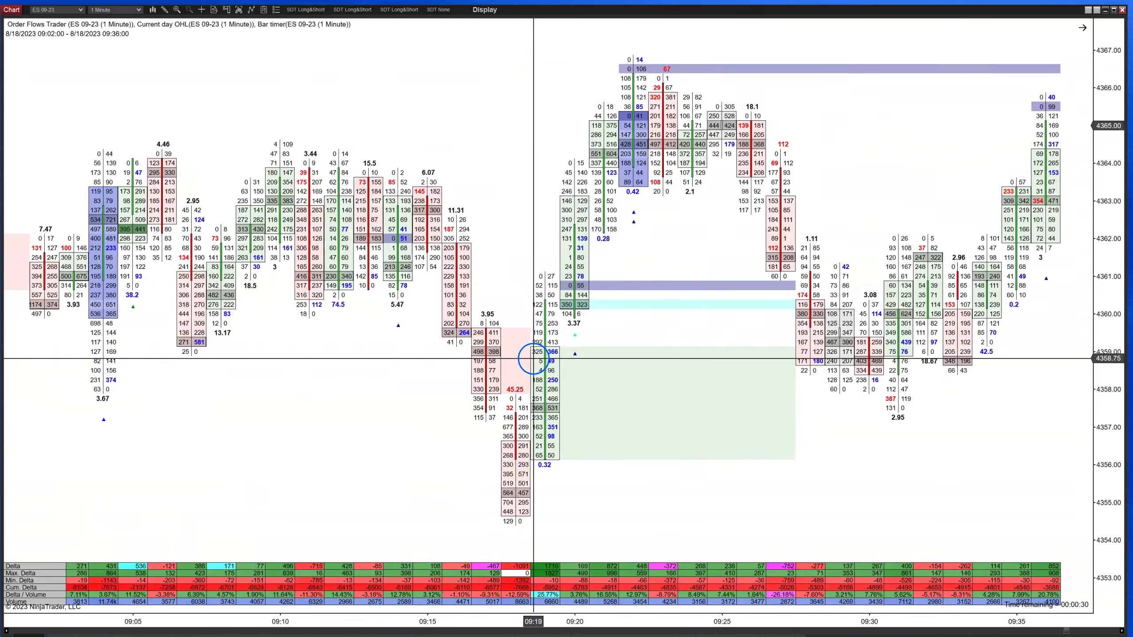
{"action": "scroll", "coordinate": [531, 359], "scroll_direction": "up", "scroll_amount": 9}
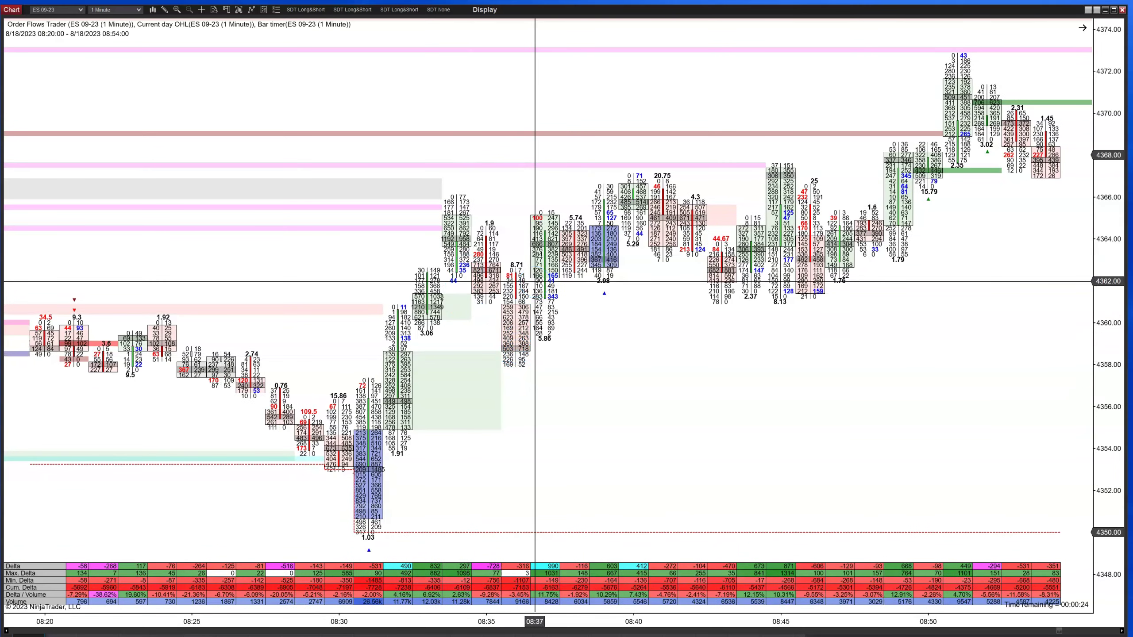
{"action": "scroll", "coordinate": [531, 287], "scroll_direction": "down", "scroll_amount": 11}
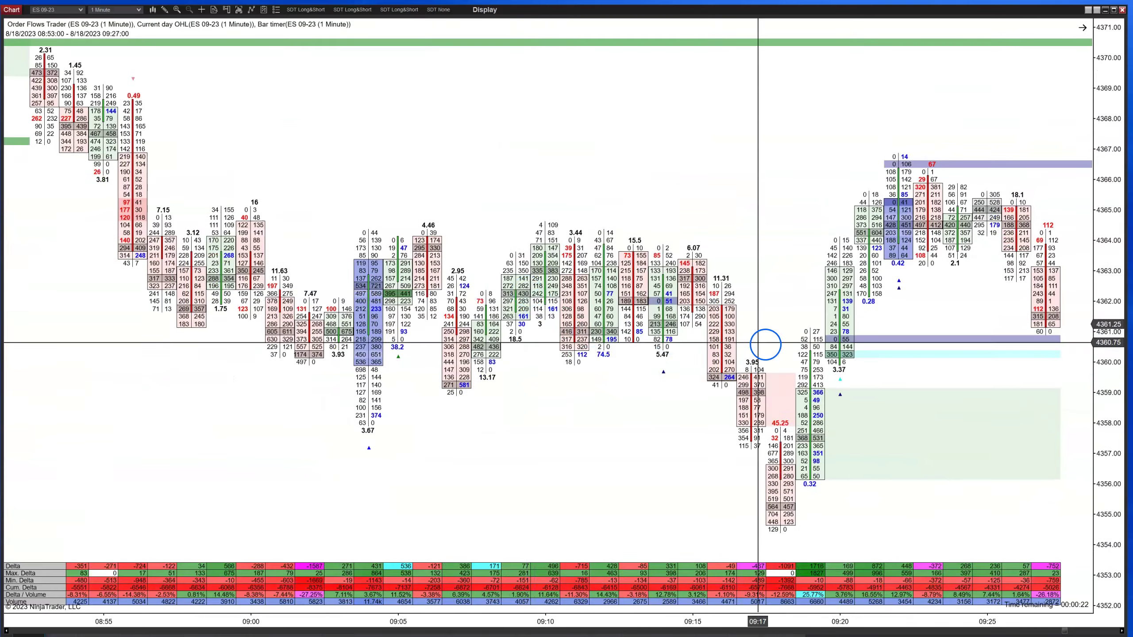
{"action": "scroll", "coordinate": [766, 344], "scroll_direction": "down", "scroll_amount": 4}
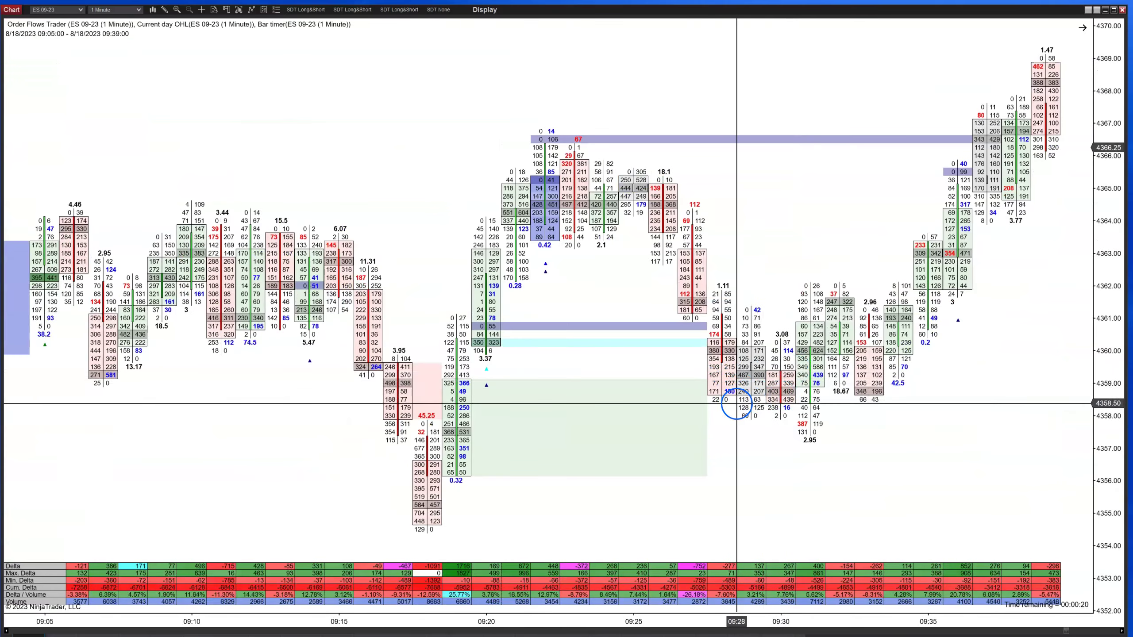
Review the value area and imbalance zones on the footprint bars from 09:29 to 10:24.
{"action": "scroll", "coordinate": [813, 415], "scroll_direction": "down", "scroll_amount": 8}
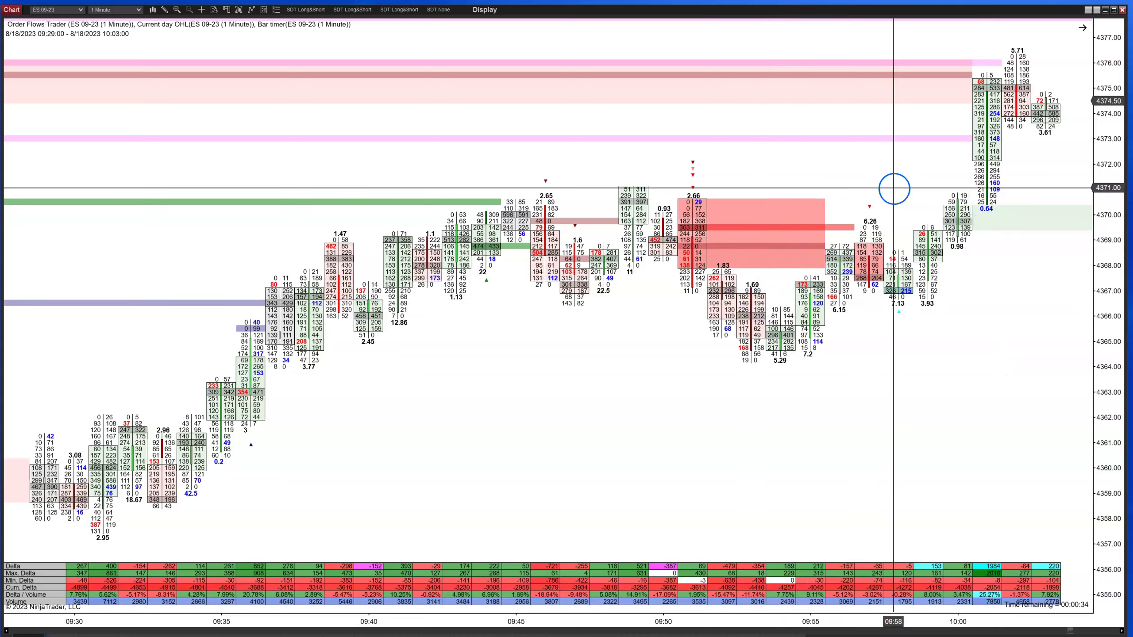
{"action": "scroll", "coordinate": [884, 195], "scroll_direction": "down", "scroll_amount": 8}
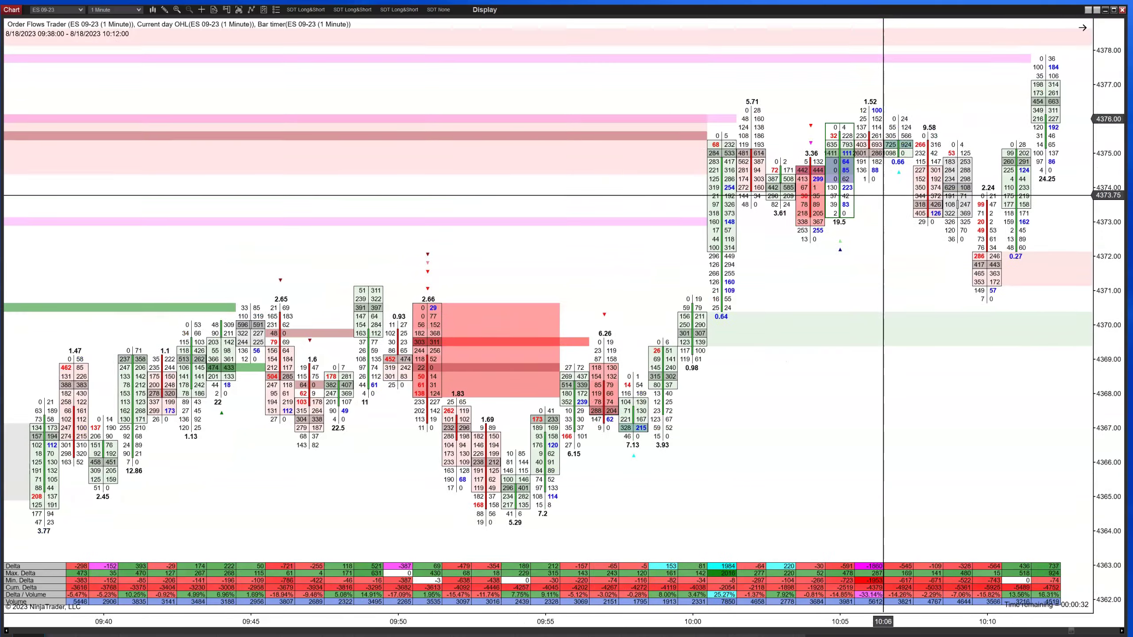
{"action": "scroll", "coordinate": [971, 157], "scroll_direction": "down", "scroll_amount": 6}
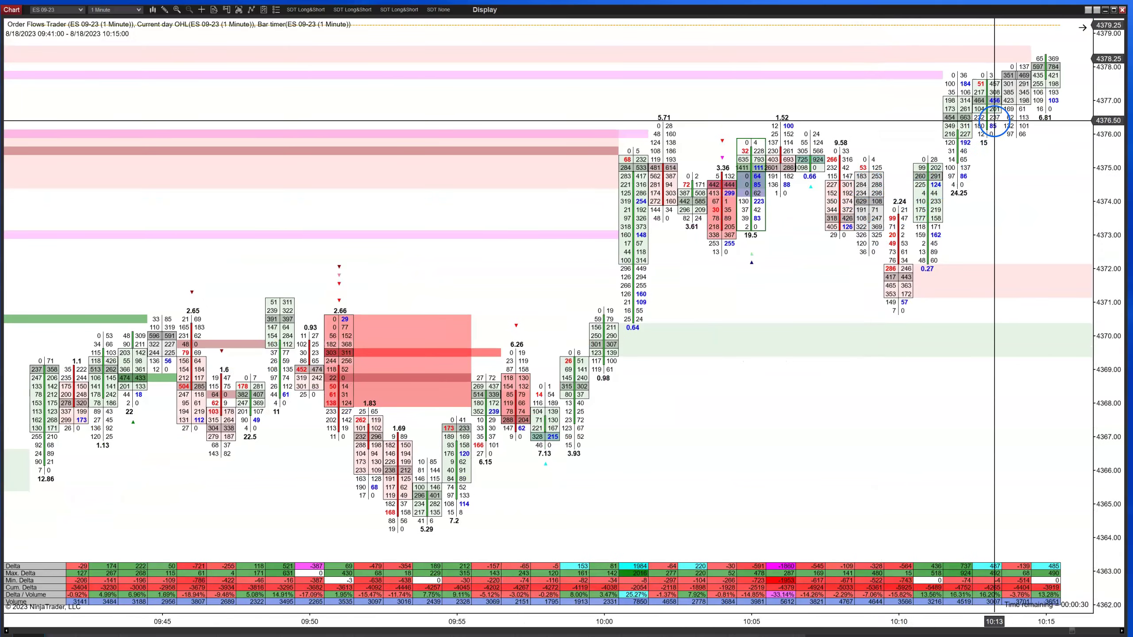
{"action": "scroll", "coordinate": [1011, 147], "scroll_direction": "down", "scroll_amount": 3}
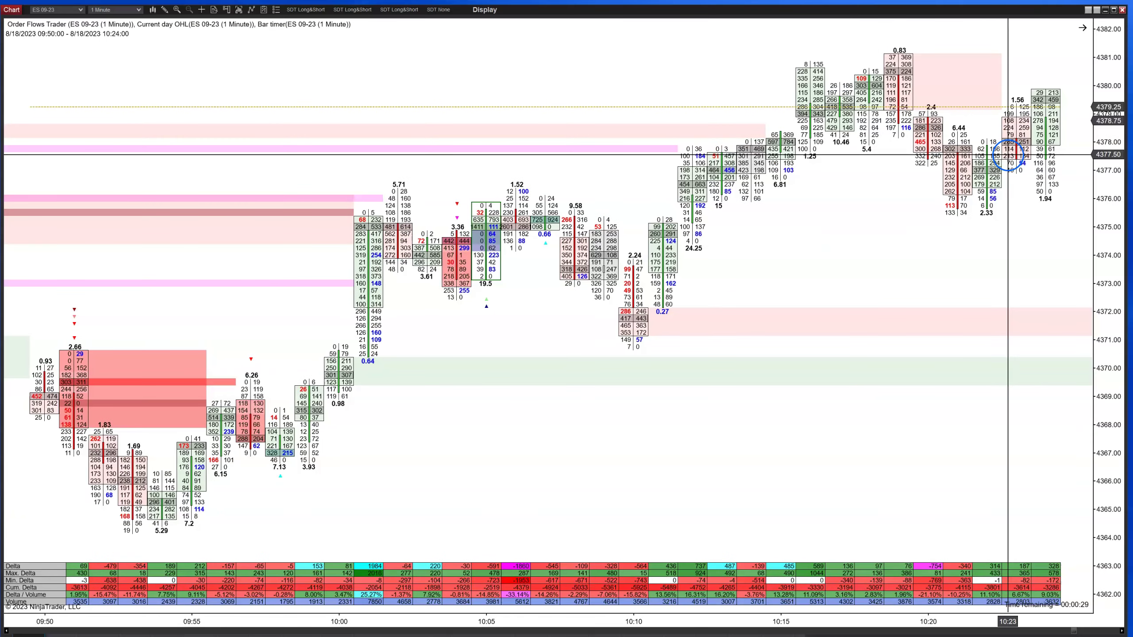
Inspect the whole session's 1-minute price action from 00:44 to 14:49, focusing on the final rally.
{"action": "scroll", "coordinate": [1008, 154], "scroll_direction": "down", "scroll_amount": 9}
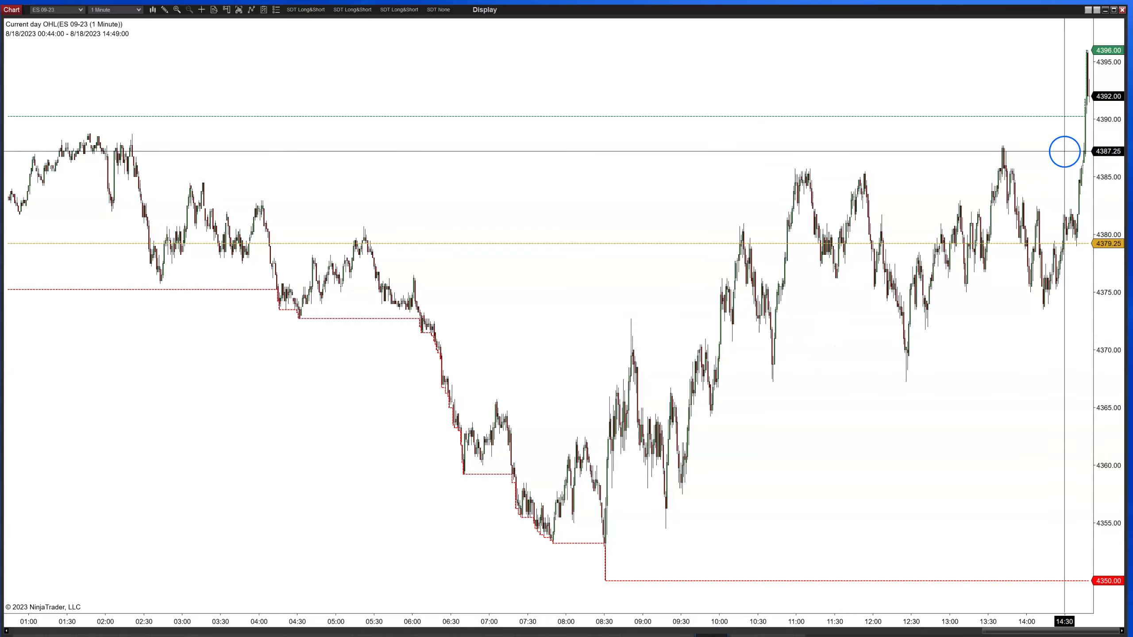
{"action": "left_click", "coordinate": [1088, 166]}
{"action": "left_click_drag", "start_coordinate": [1088, 165], "coordinate": [1079, 116]}
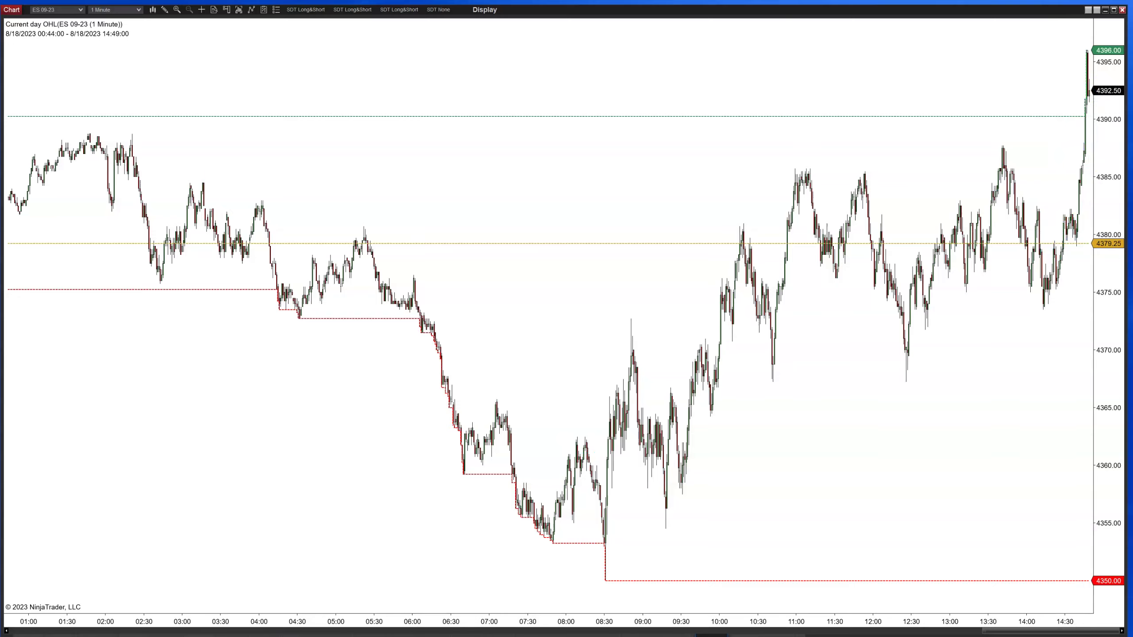
Return to the footprint chart's latest bars and examine the value area and imbalance zones around the 14:14 low before the final rally.
{"action": "left_click", "coordinate": [326, 632]}
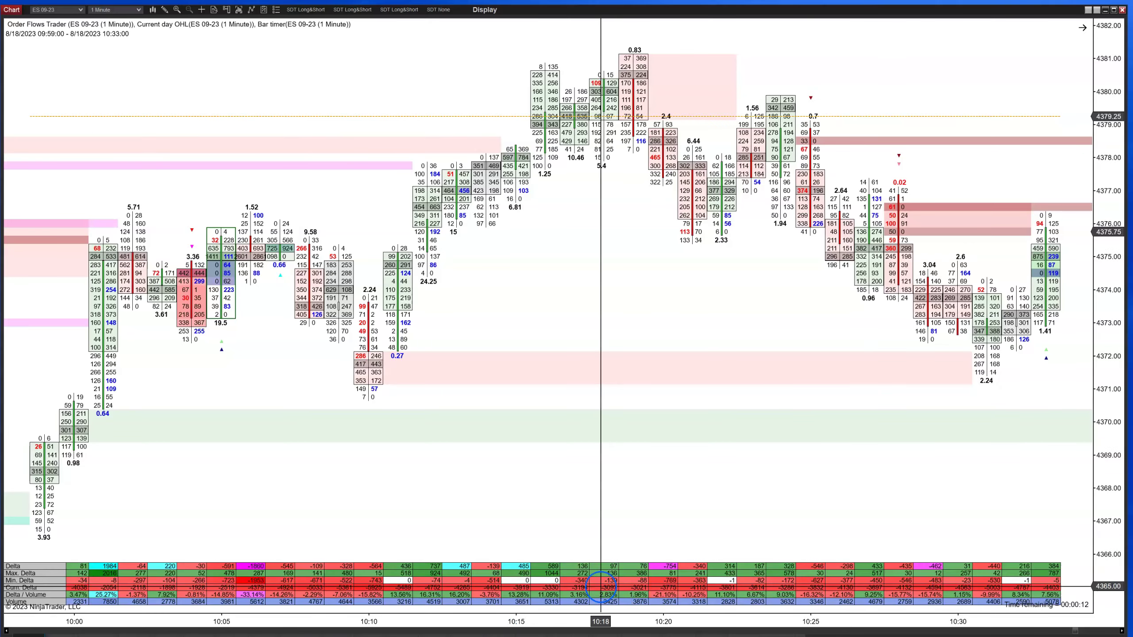
{"action": "left_click", "coordinate": [1074, 627]}
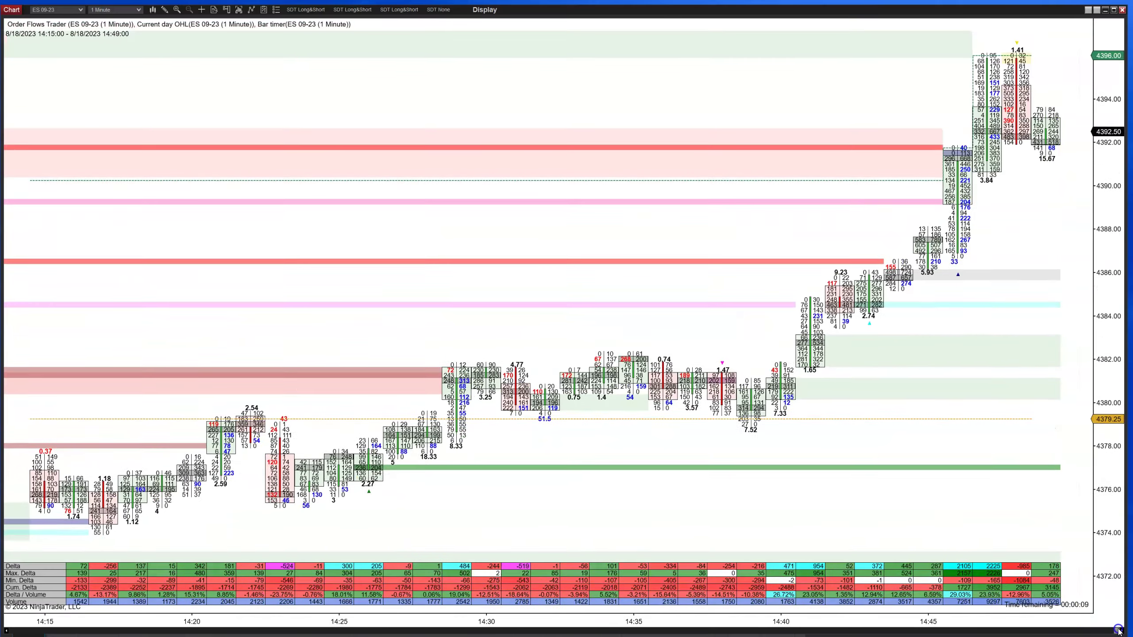
{"action": "left_click", "coordinate": [657, 498]}
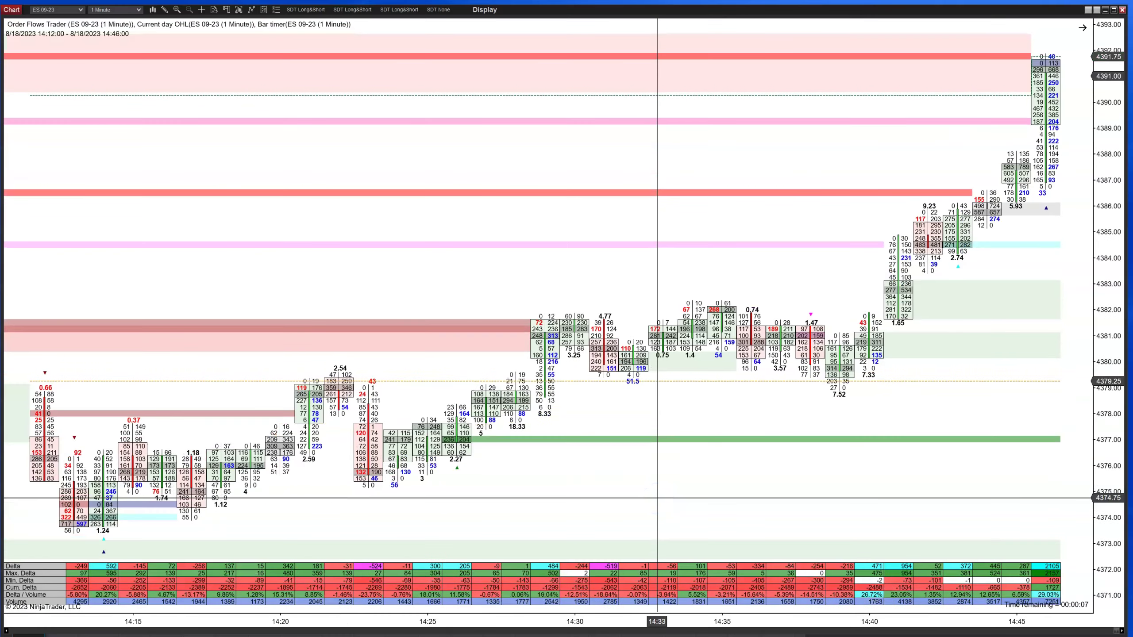
{"action": "scroll", "coordinate": [390, 483], "scroll_direction": "up", "scroll_amount": 4}
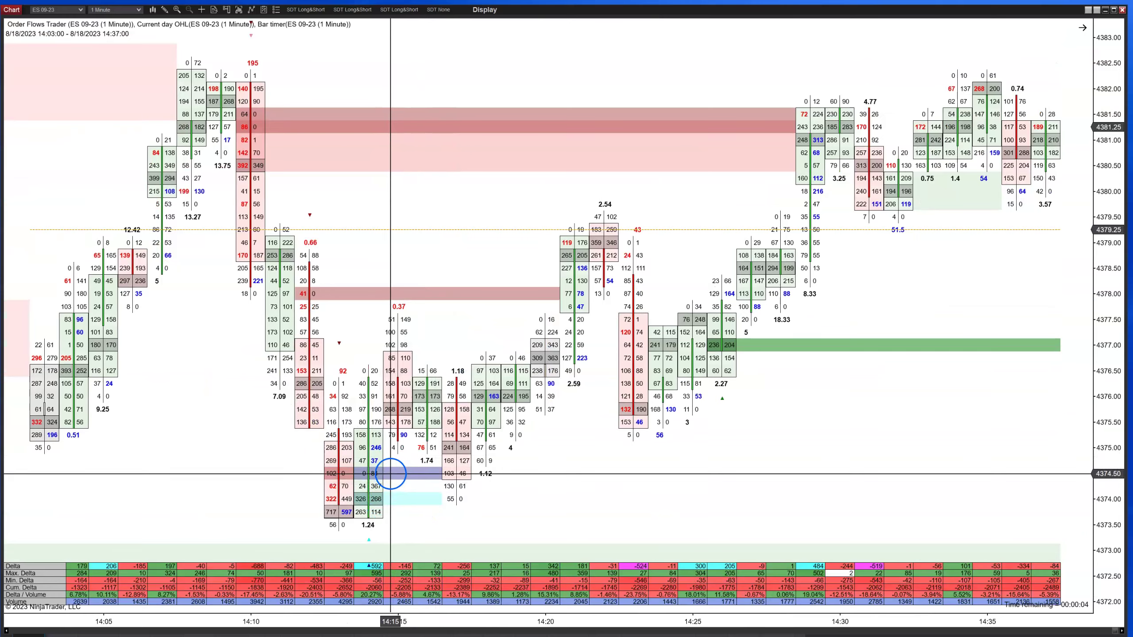
{"action": "scroll", "coordinate": [380, 509], "scroll_direction": "up", "scroll_amount": 4}
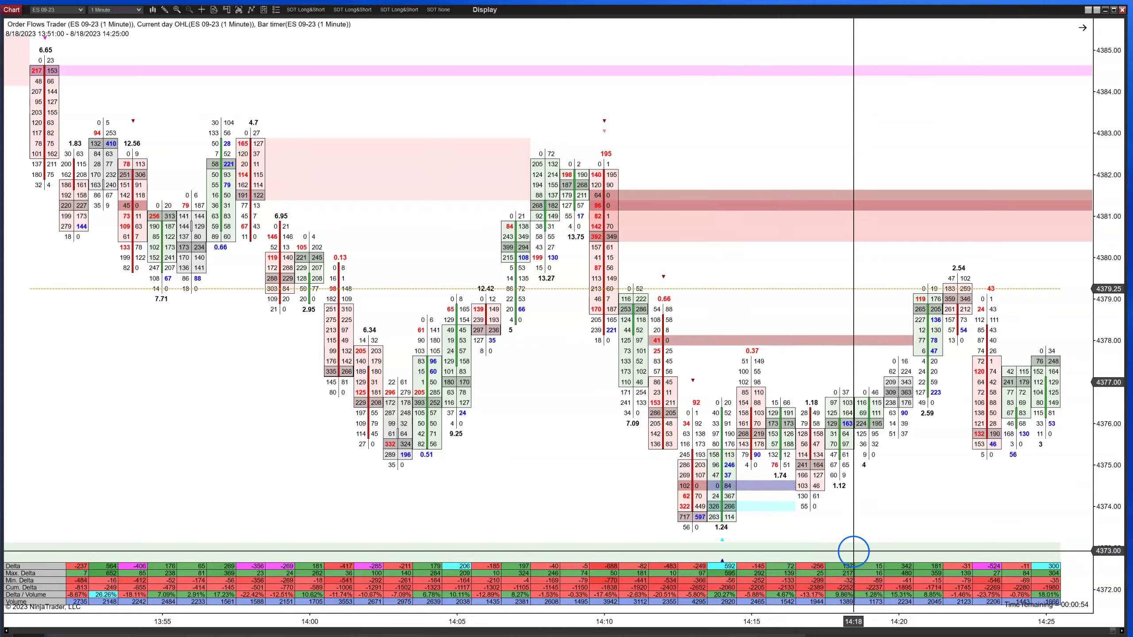
Check the footprint bars back to 12:45 and follow the value area zones forward from 13:57 through the rally to 14:49.
{"action": "scroll", "coordinate": [853, 549], "scroll_direction": "up", "scroll_amount": 8}
{"action": "scroll", "coordinate": [853, 551], "scroll_direction": "up", "scroll_amount": 19}
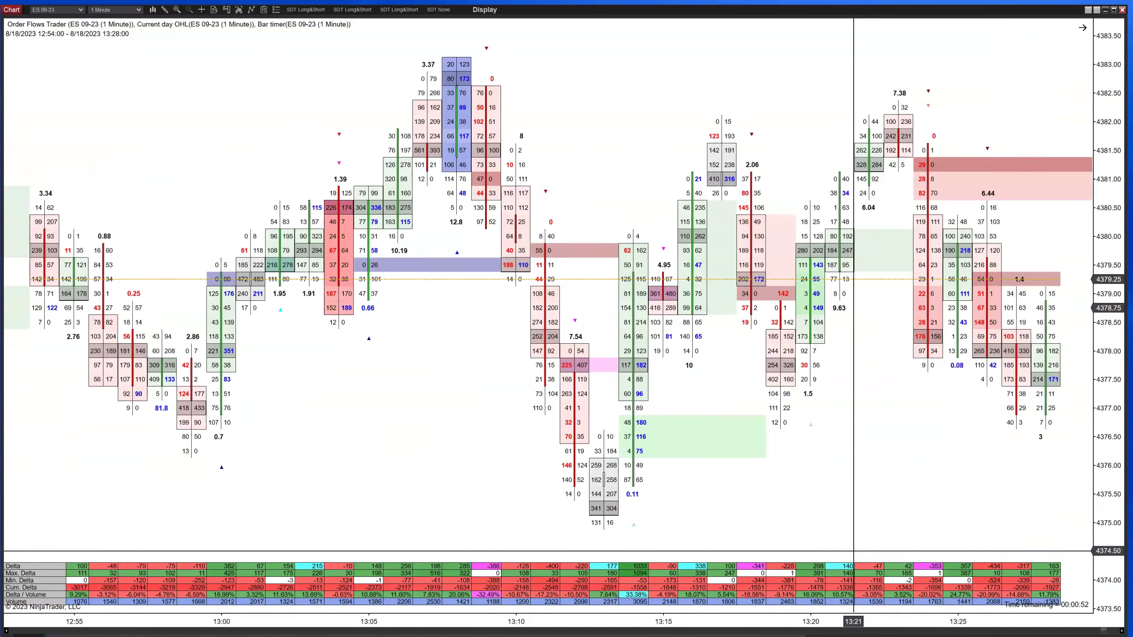
{"action": "scroll", "coordinate": [477, 464], "scroll_direction": "down", "scroll_amount": 20}
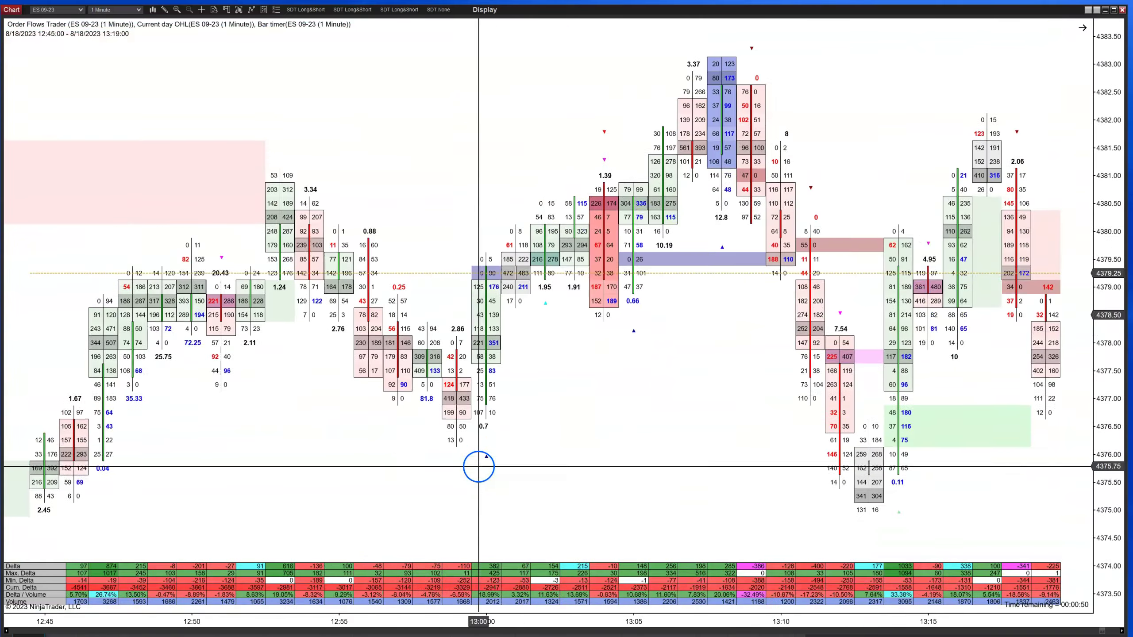
{"action": "scroll", "coordinate": [479, 467], "scroll_direction": "down", "scroll_amount": 8}
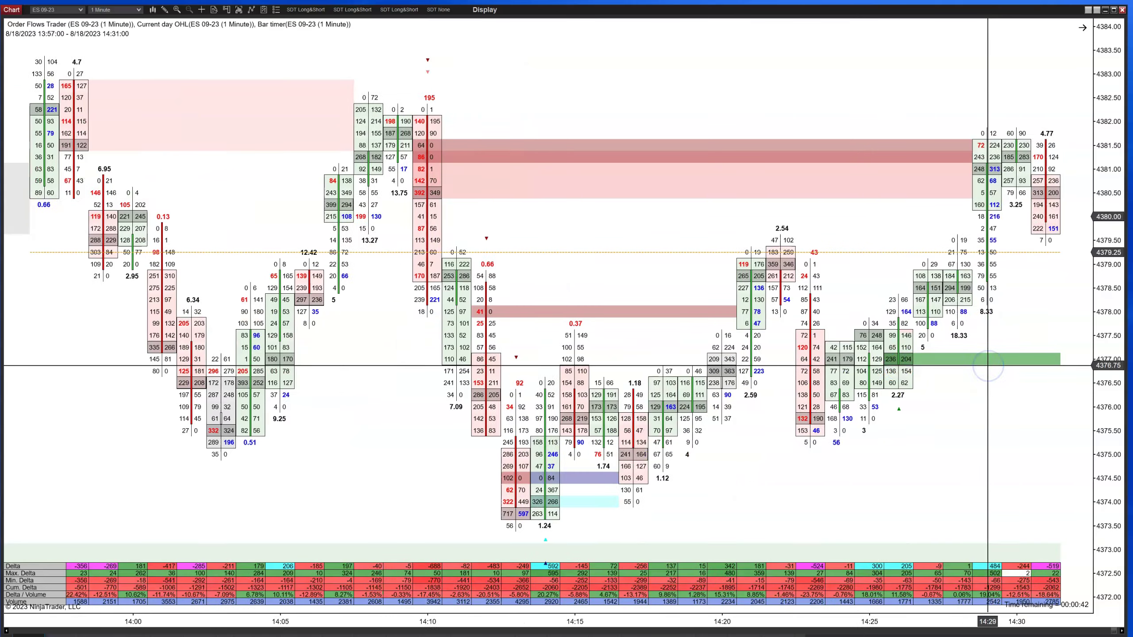
{"action": "scroll", "coordinate": [994, 362], "scroll_direction": "down", "scroll_amount": 2}
{"action": "scroll", "coordinate": [797, 342], "scroll_direction": "down", "scroll_amount": 3}
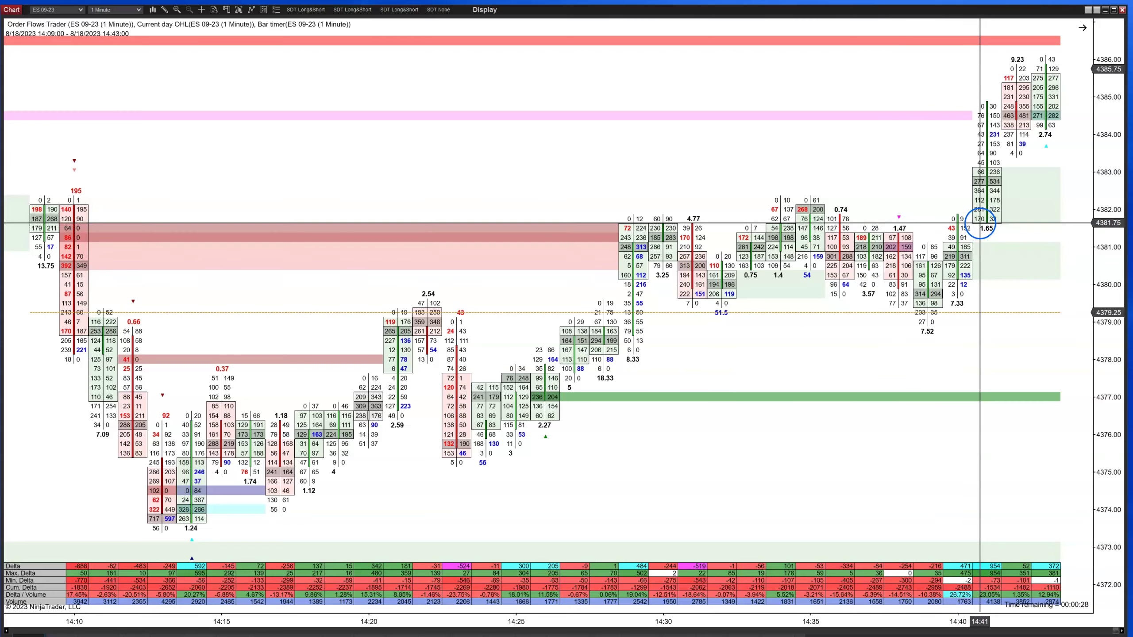
{"action": "scroll", "coordinate": [977, 227], "scroll_direction": "down", "scroll_amount": 3}
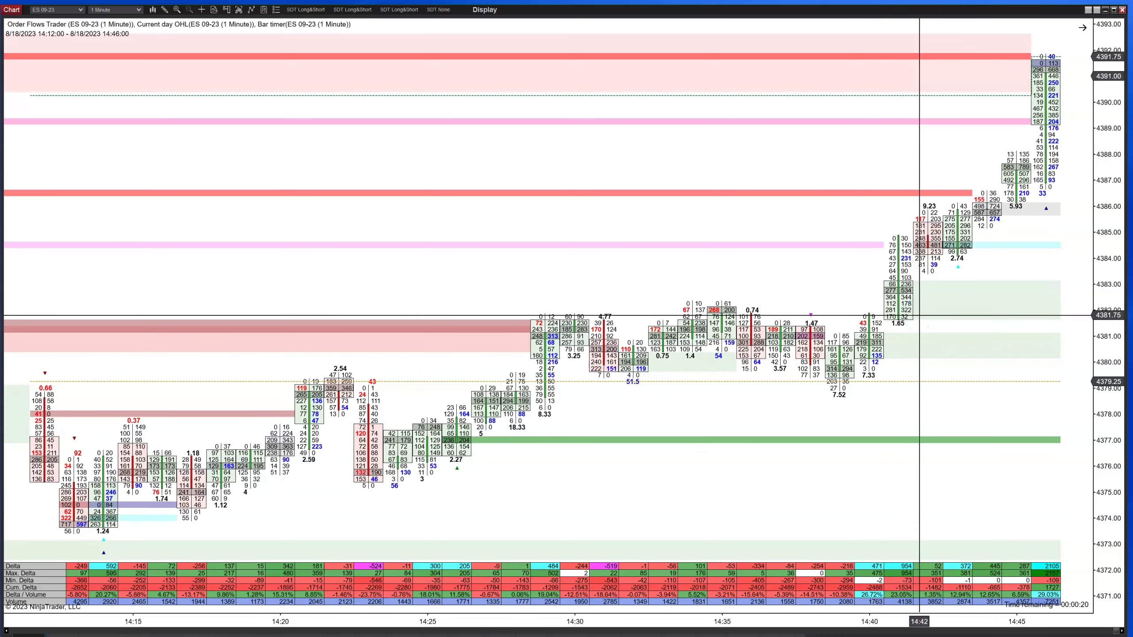
{"action": "left_click_drag", "start_coordinate": [919, 316], "coordinate": [931, 290]}
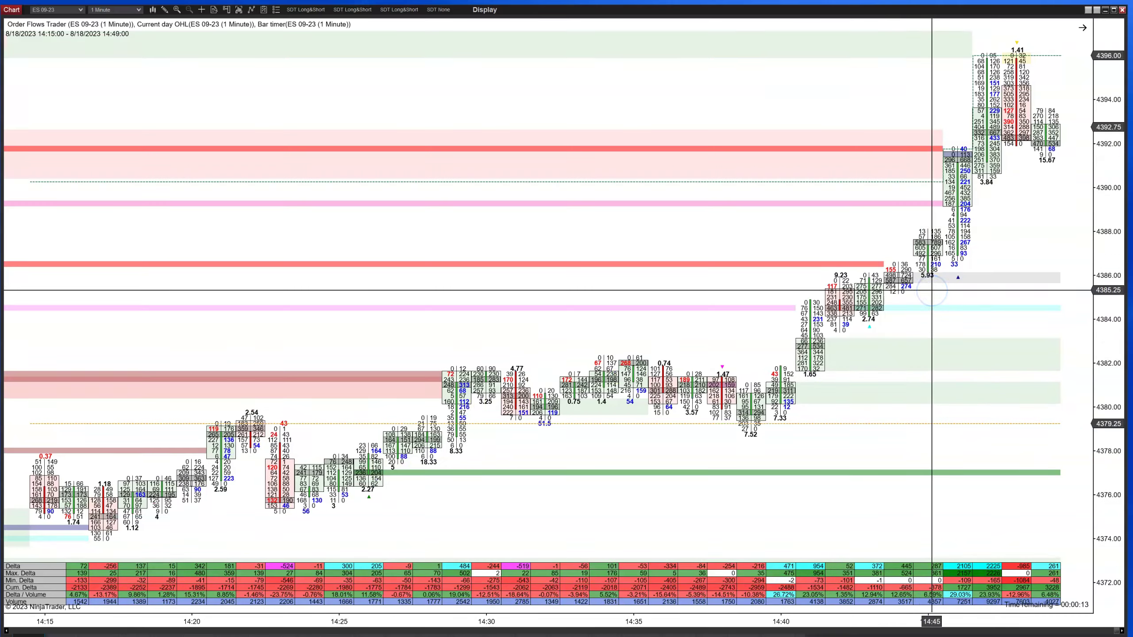
Review the earlier zones from 14:22 back to 11:30, including the decline from 11:57 to 12:22.
{"action": "left_click_drag", "start_coordinate": [931, 277], "coordinate": [734, 369]}
{"action": "scroll", "coordinate": [734, 369], "scroll_direction": "up", "scroll_amount": 10}
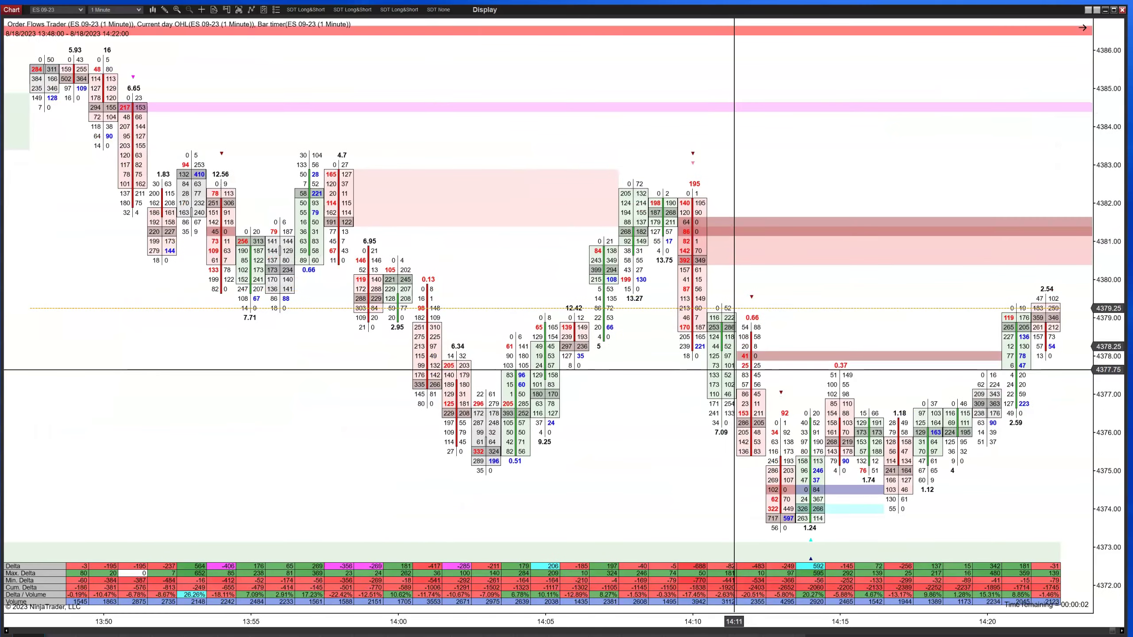
{"action": "scroll", "coordinate": [734, 369], "scroll_direction": "up", "scroll_amount": 12}
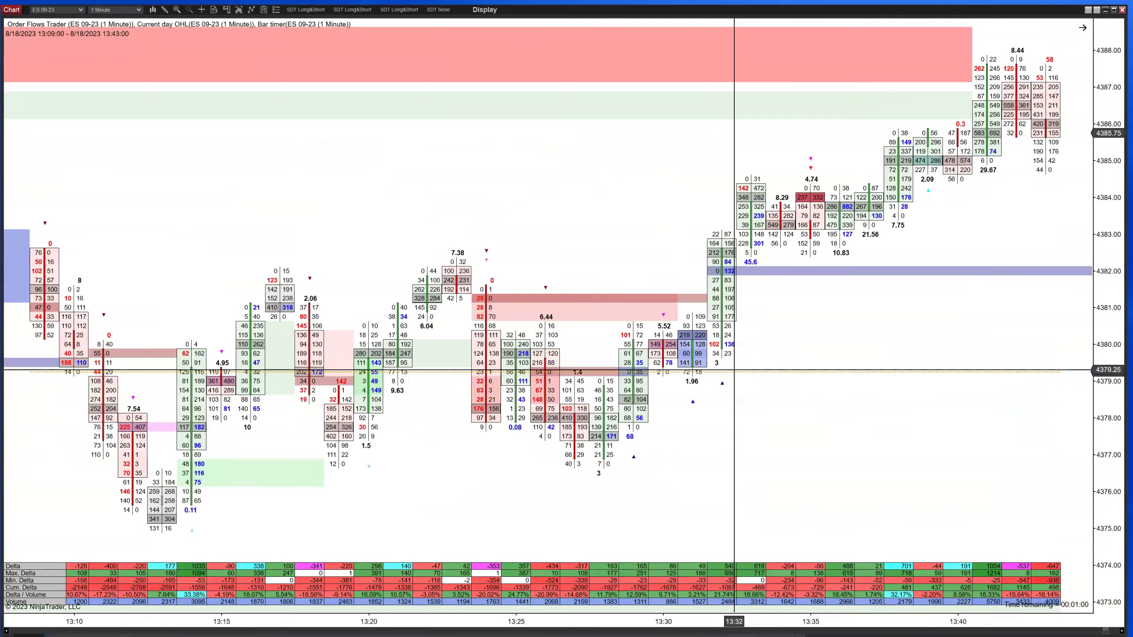
{"action": "scroll", "coordinate": [734, 370], "scroll_direction": "up", "scroll_amount": 4}
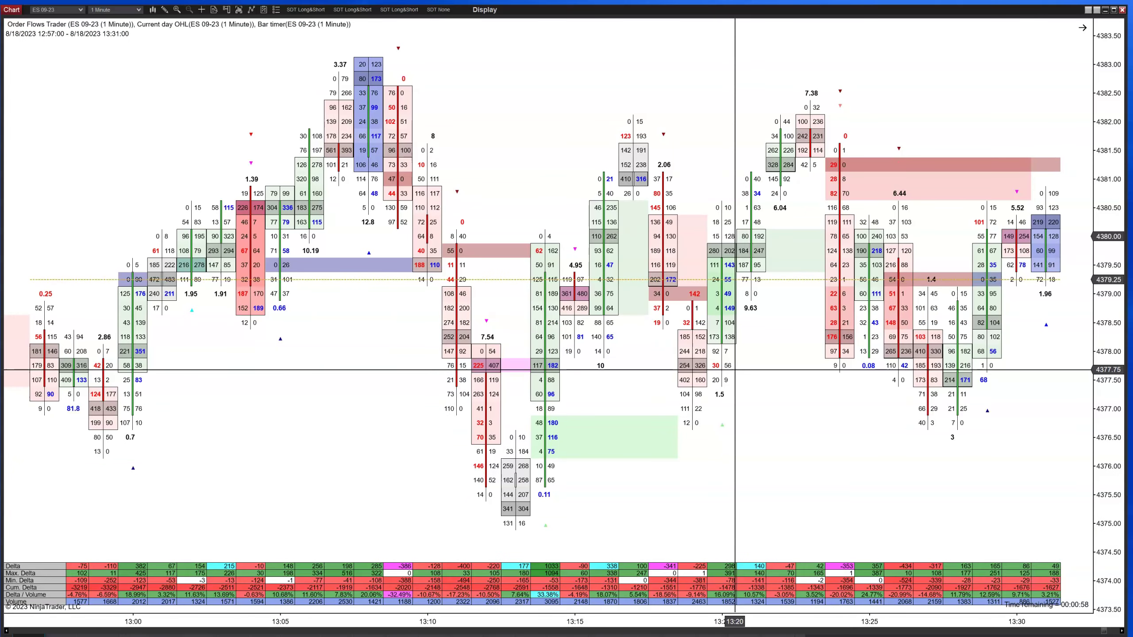
{"action": "scroll", "coordinate": [733, 370], "scroll_direction": "up", "scroll_amount": 15}
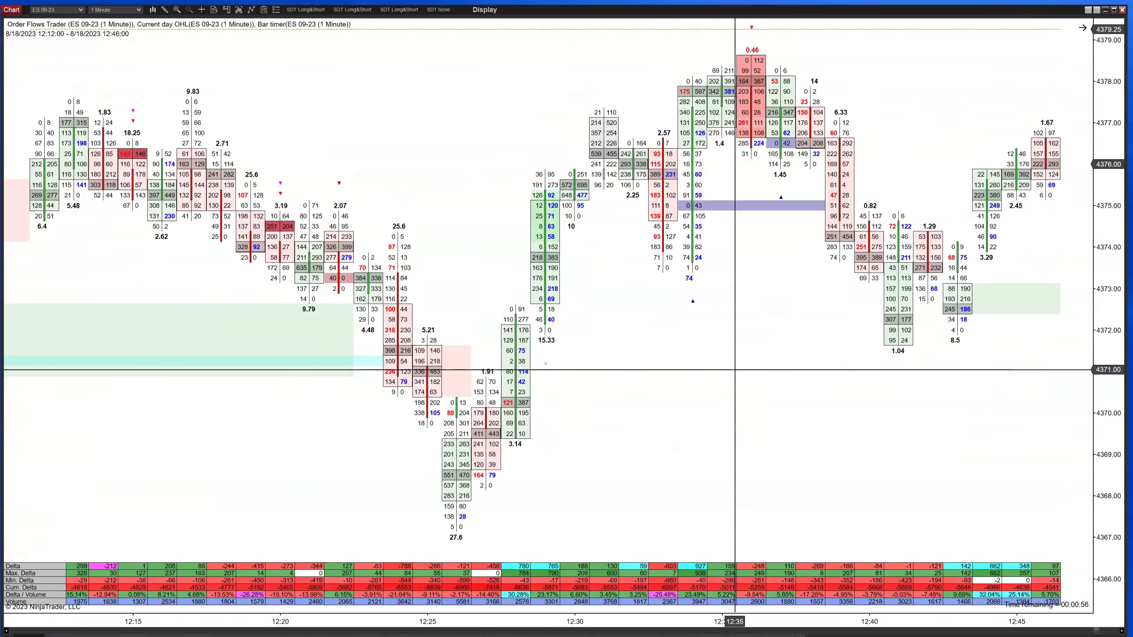
{"action": "scroll", "coordinate": [734, 370], "scroll_direction": "up", "scroll_amount": 14}
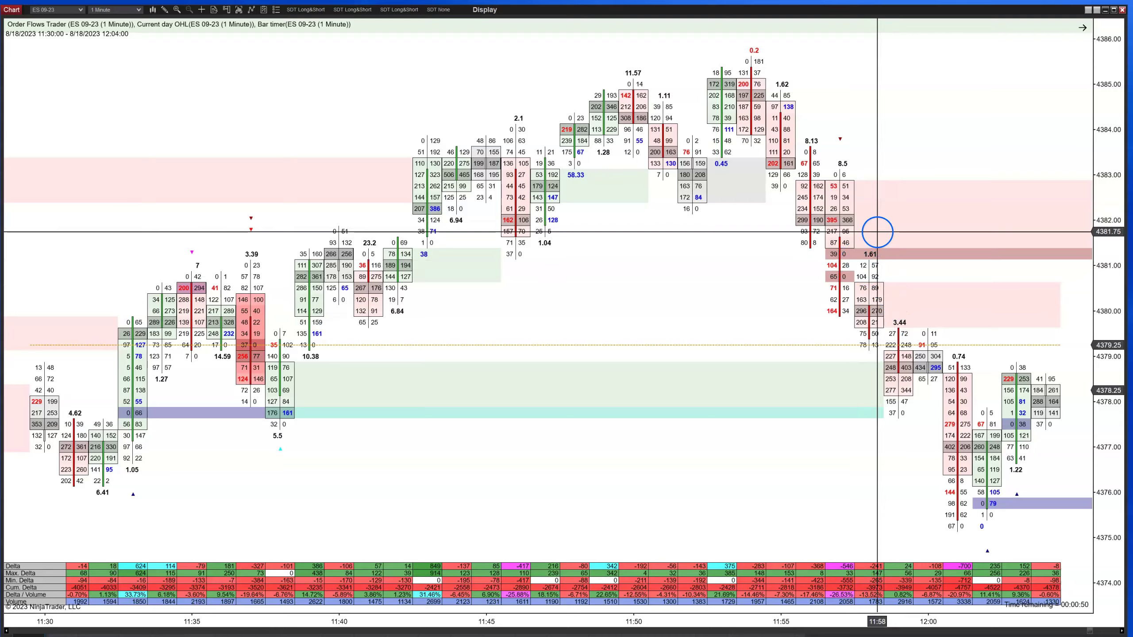
{"action": "scroll", "coordinate": [937, 312], "scroll_direction": "down", "scroll_amount": 4}
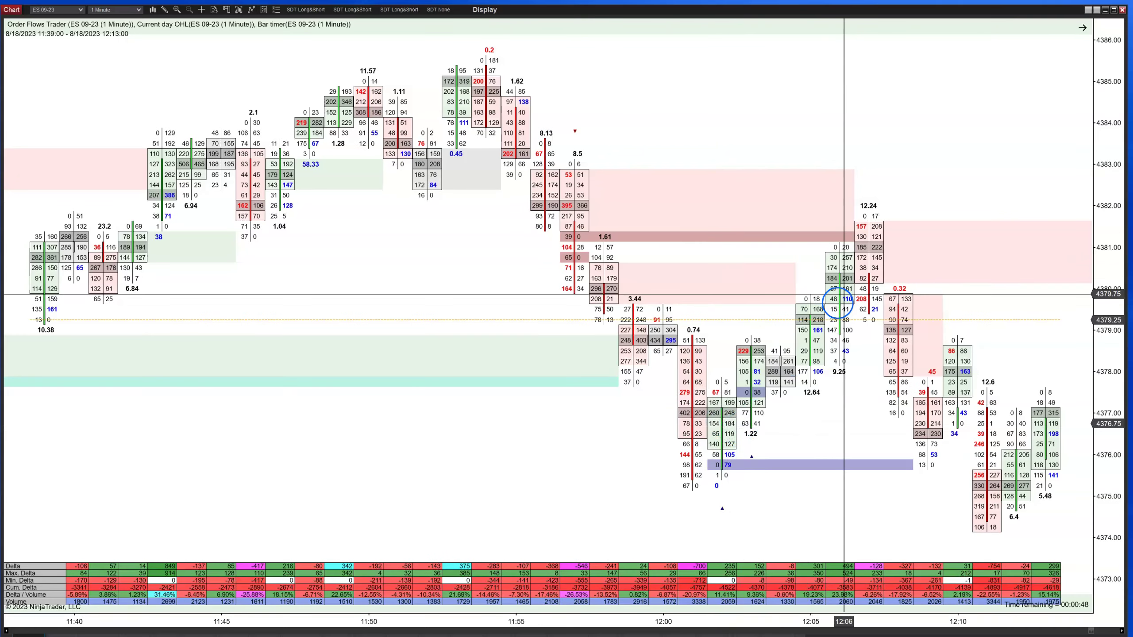
{"action": "scroll", "coordinate": [944, 462], "scroll_direction": "down", "scroll_amount": 4}
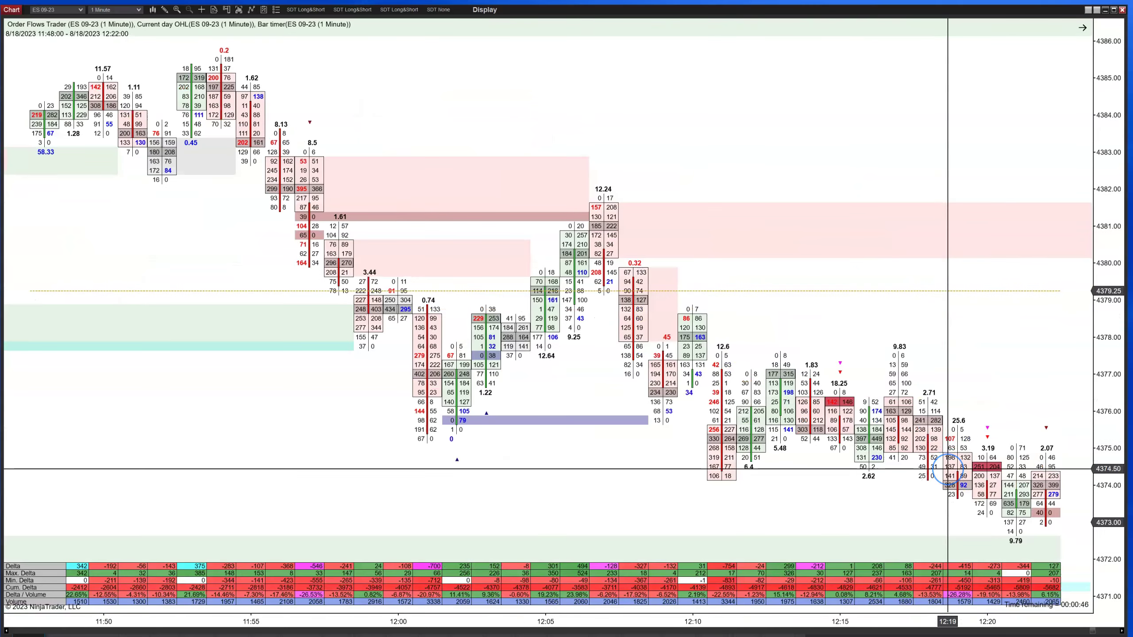
Trace the footprint zones back from 11:37 to the 08:31 low and examine the bars from 08:27 to 09:01.
{"action": "scroll", "coordinate": [948, 469], "scroll_direction": "up", "scroll_amount": 20}
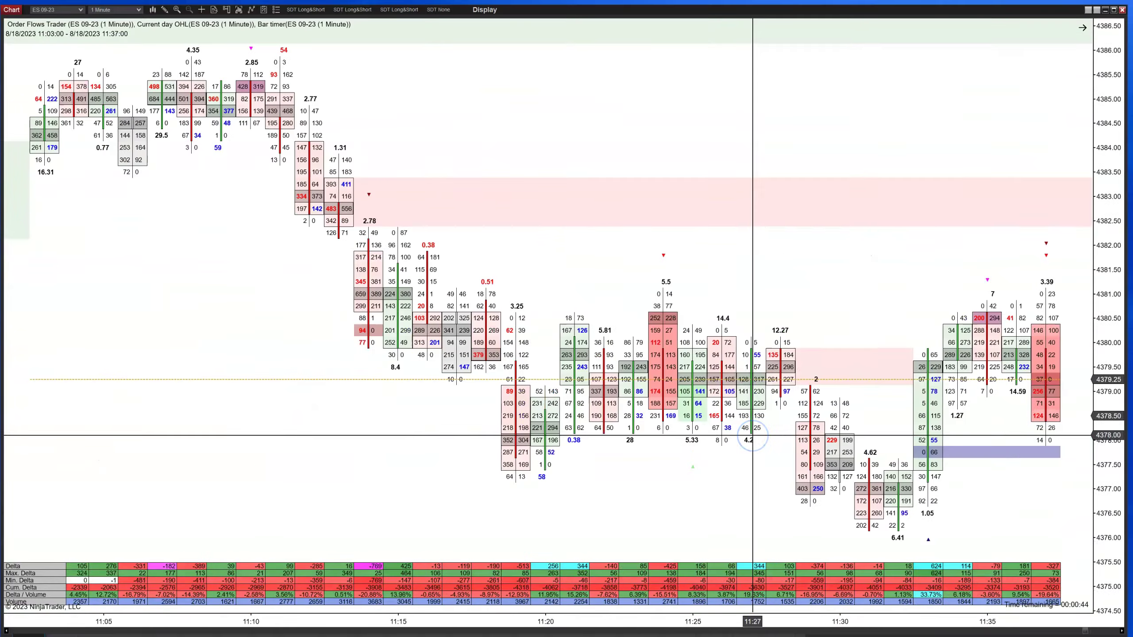
{"action": "scroll", "coordinate": [752, 435], "scroll_direction": "up", "scroll_amount": 19}
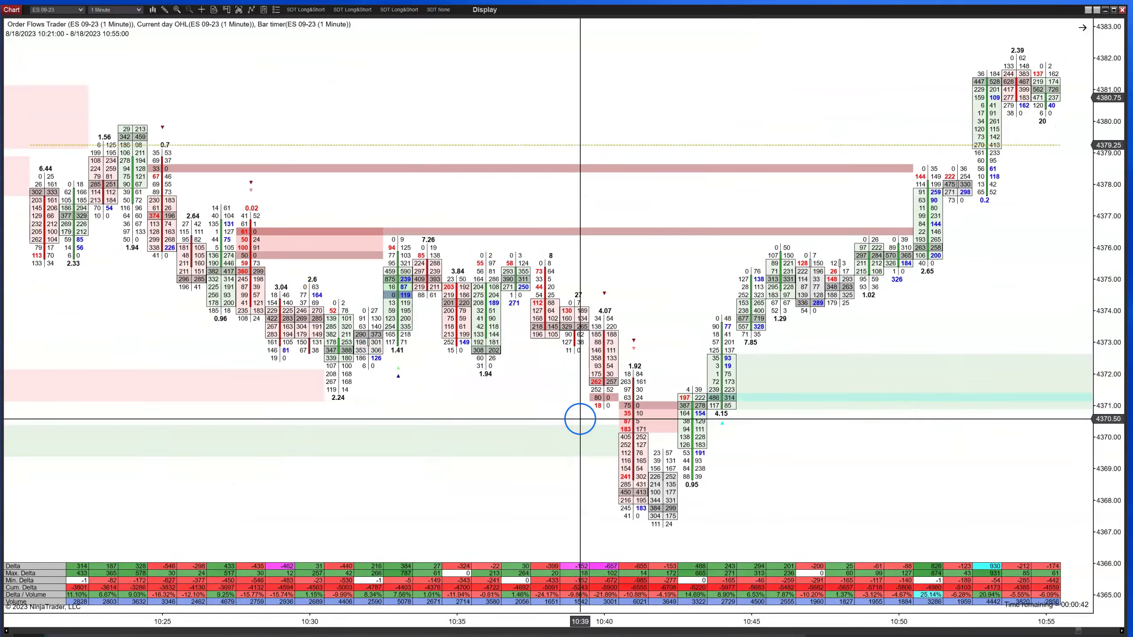
{"action": "scroll", "coordinate": [580, 419], "scroll_direction": "up", "scroll_amount": 20}
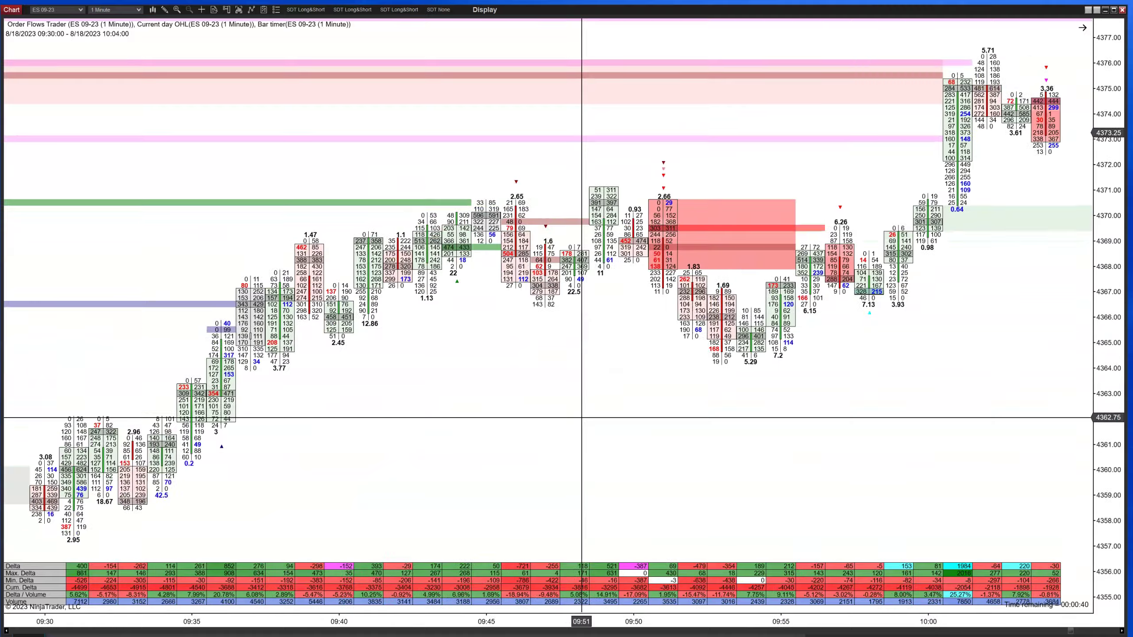
{"action": "scroll", "coordinate": [582, 417], "scroll_direction": "up", "scroll_amount": 20}
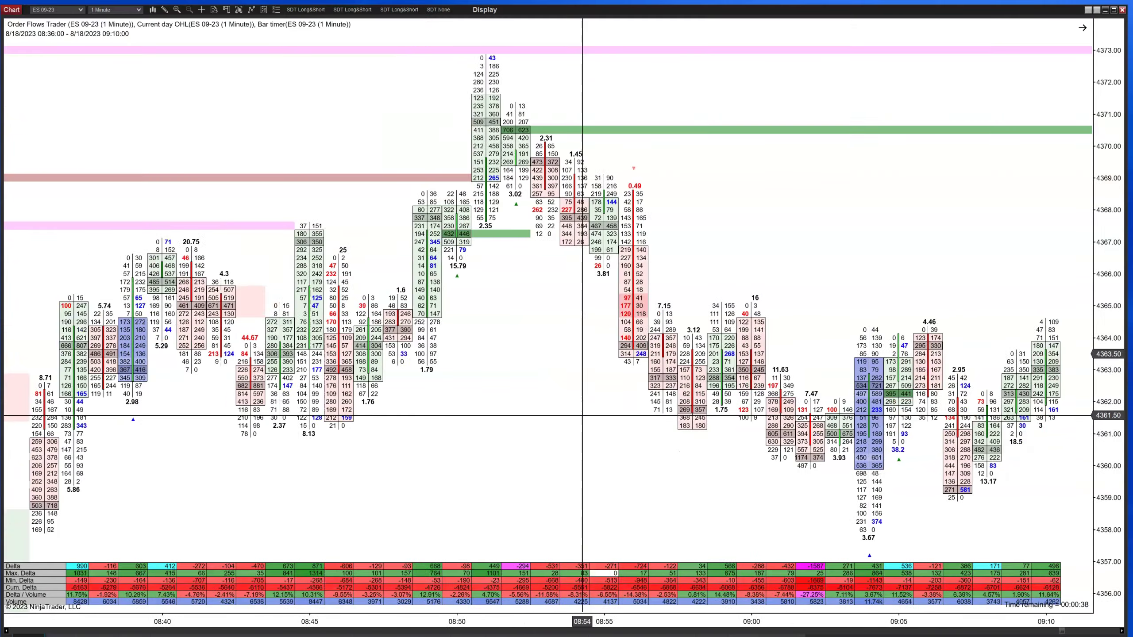
{"action": "scroll", "coordinate": [582, 416], "scroll_direction": "up", "scroll_amount": 10}
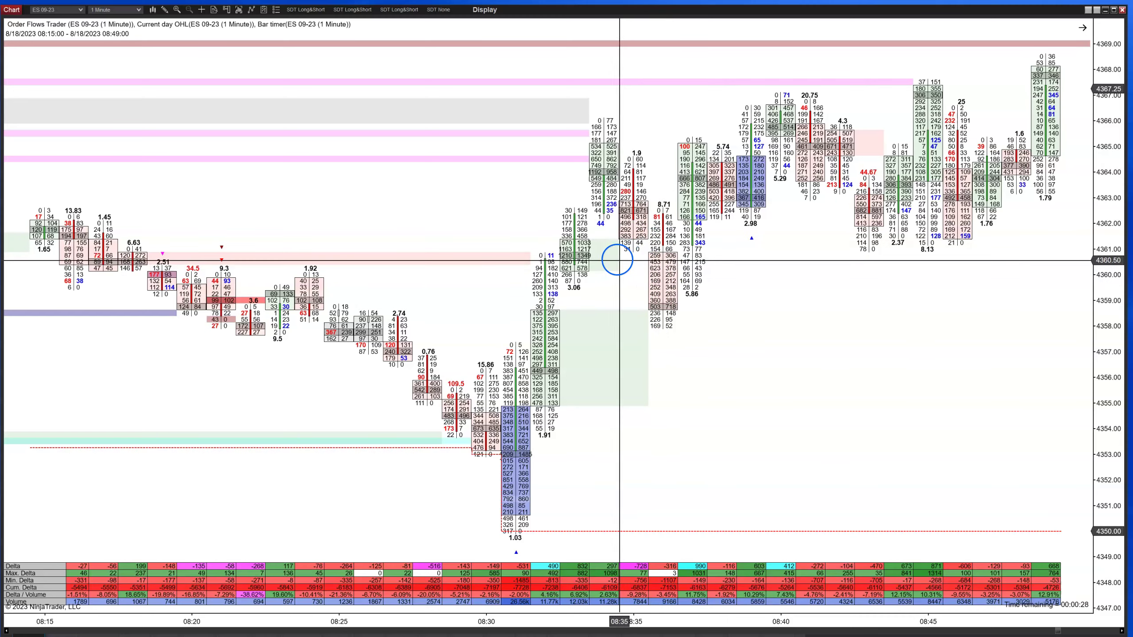
{"action": "scroll", "coordinate": [633, 279], "scroll_direction": "down", "scroll_amount": 6}
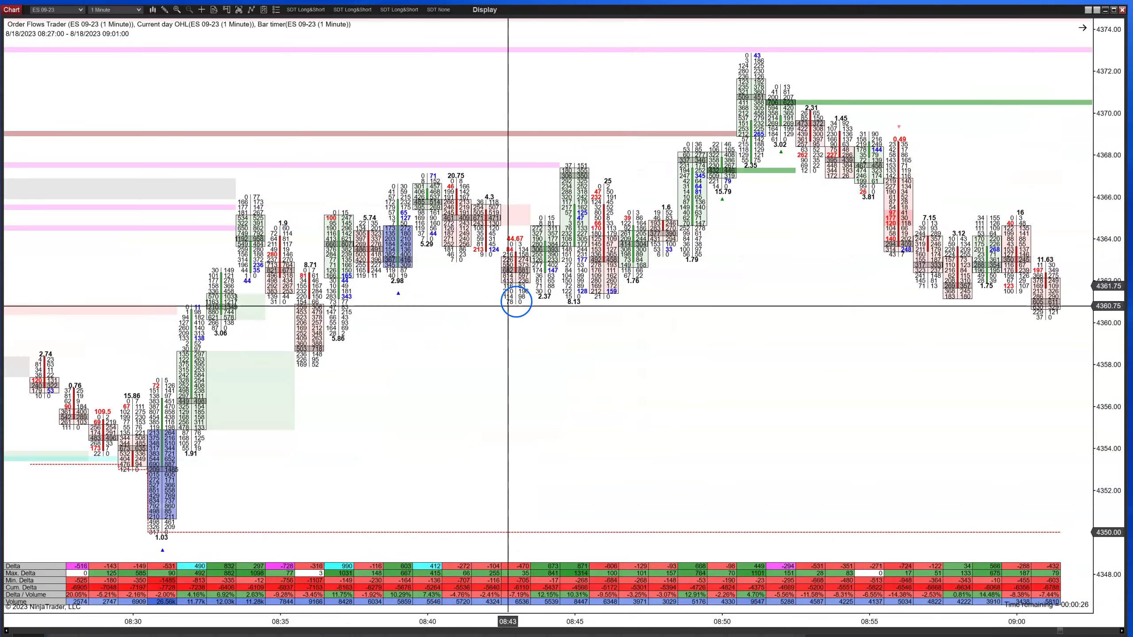